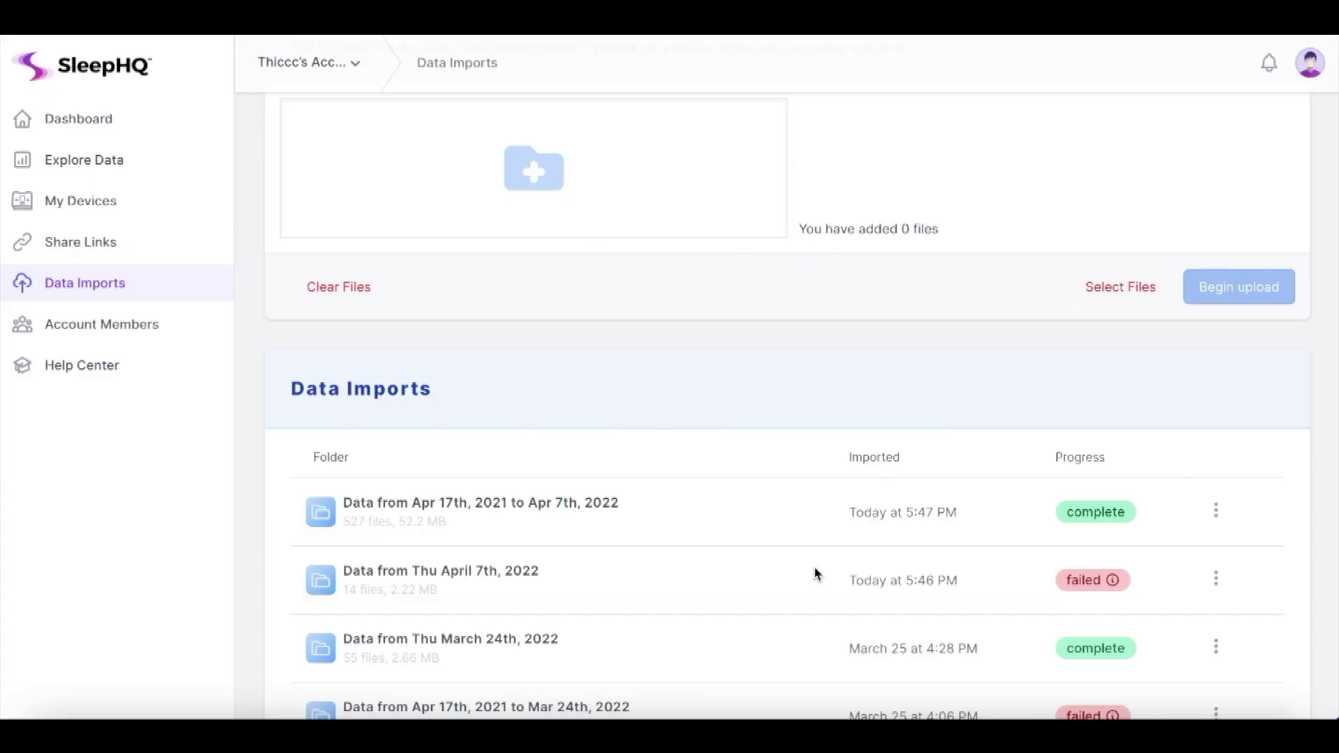
# - Review the Data Imports list, checking the import time and progress of the two uploads made today
pyautogui.scroll(2, 818, 574)
pyautogui.scroll(-5, 817, 573)
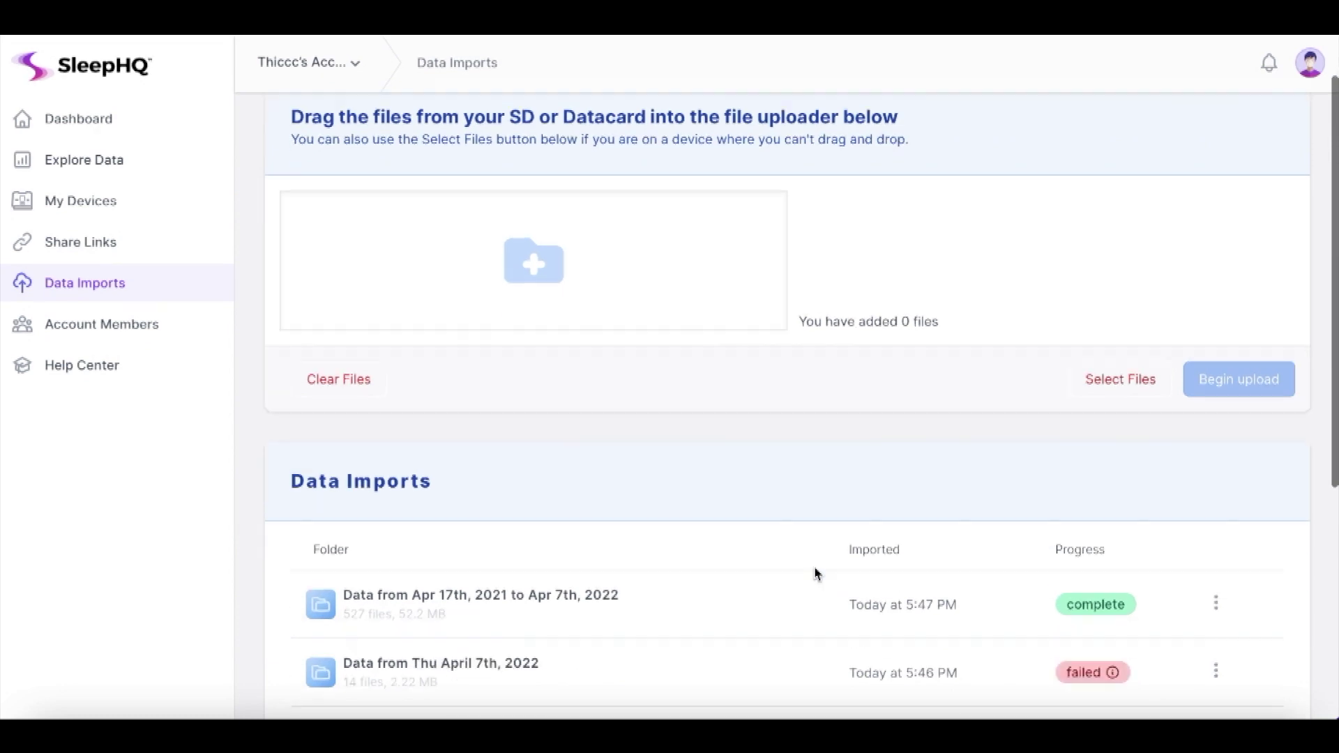
pyautogui.scroll(-1, 817, 573)
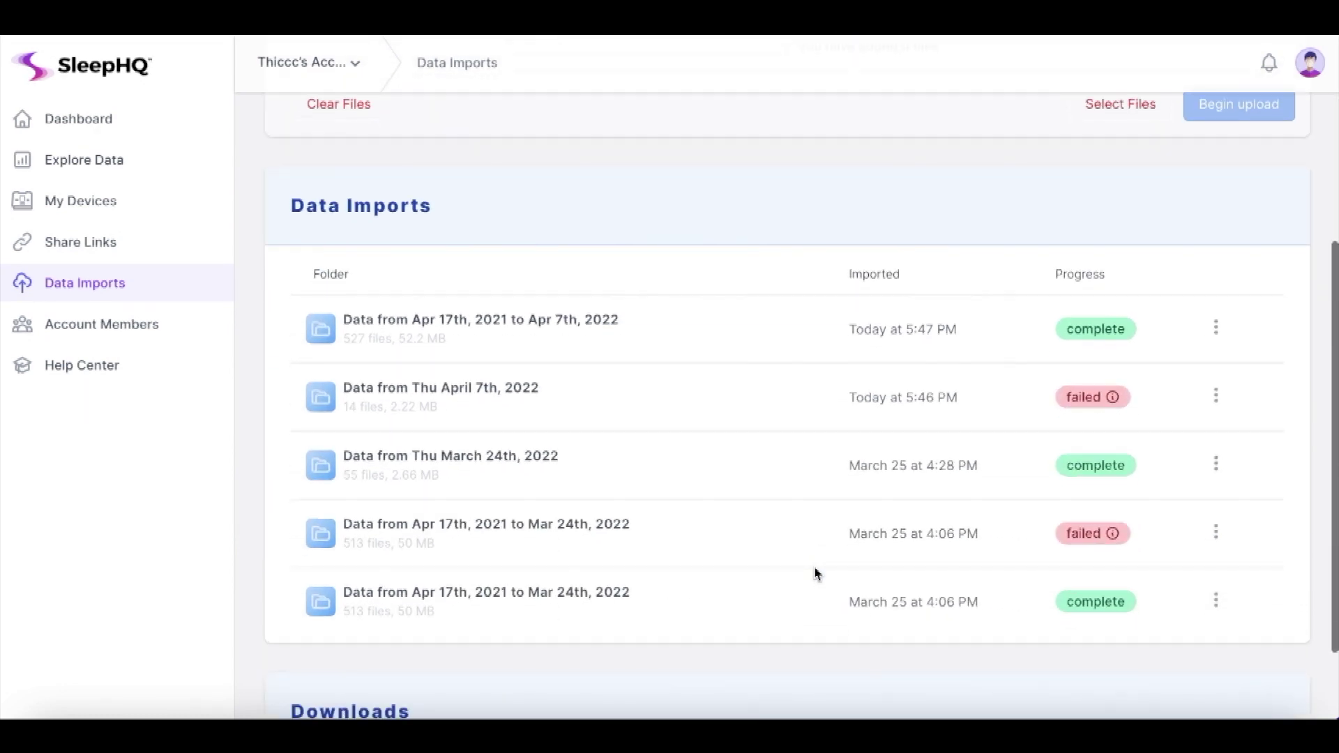
pyautogui.scroll(1, 818, 574)
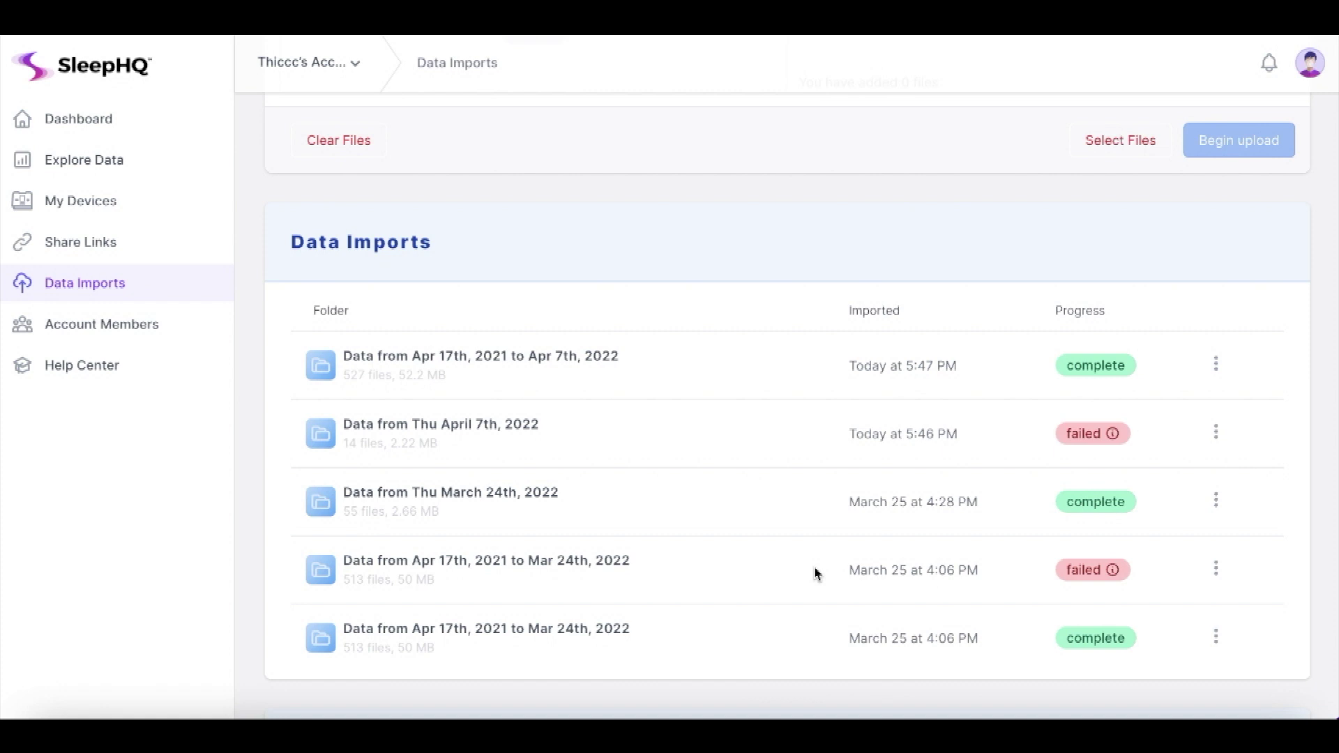
pyautogui.scroll(1, 818, 574)
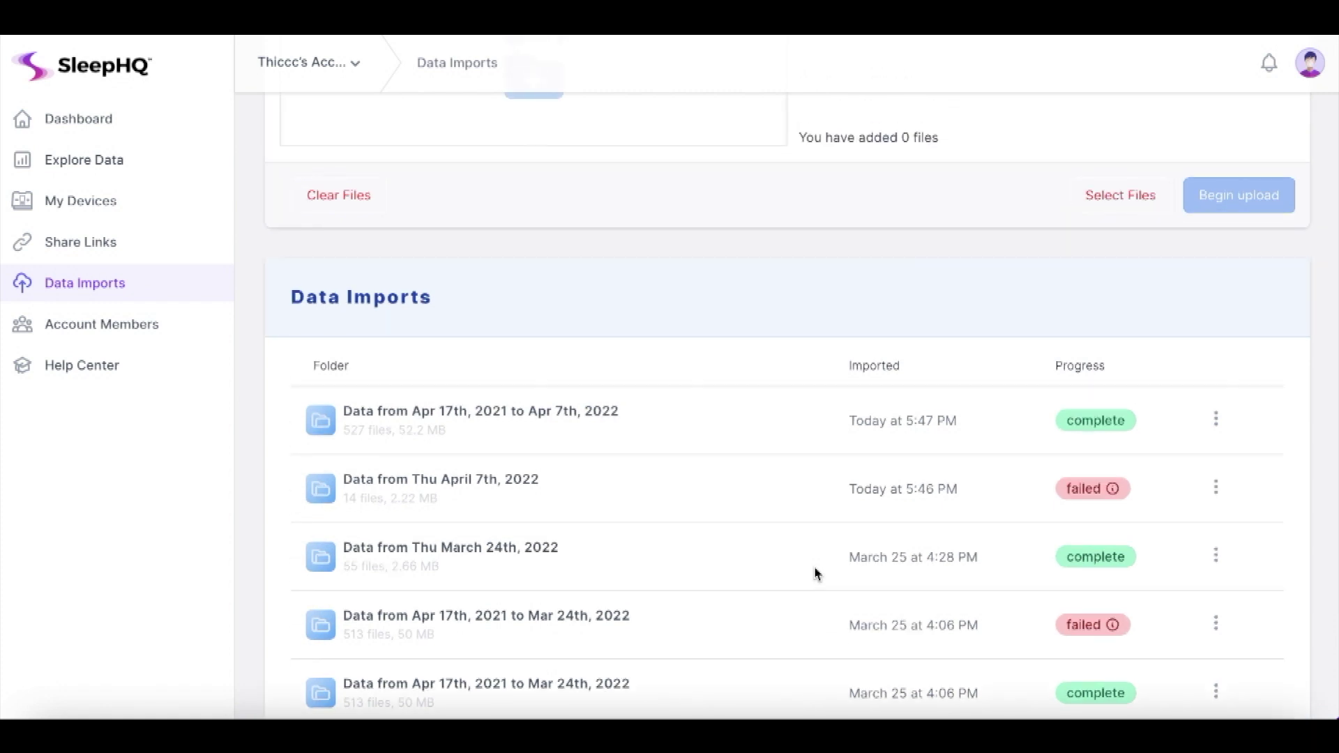
pyautogui.scroll(-1, 818, 573)
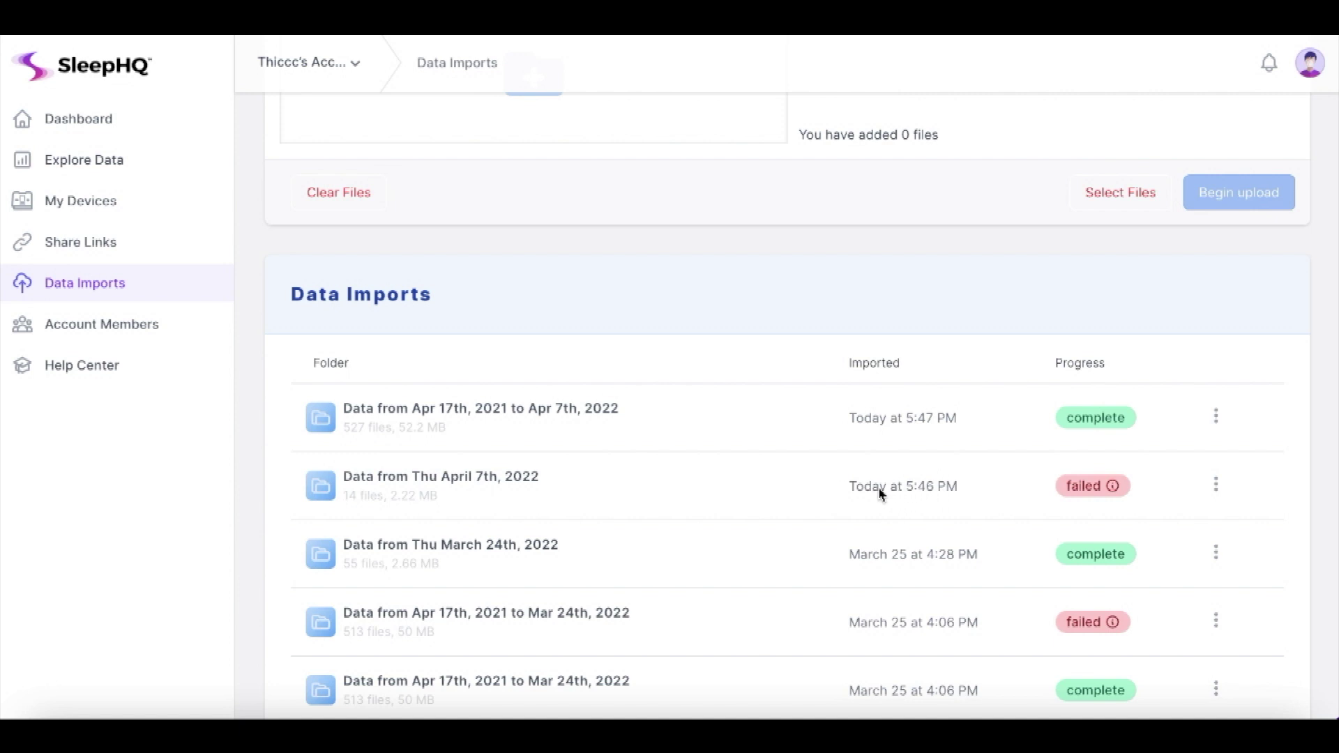
pyautogui.moveTo(976, 493); pyautogui.dragTo(850, 488)
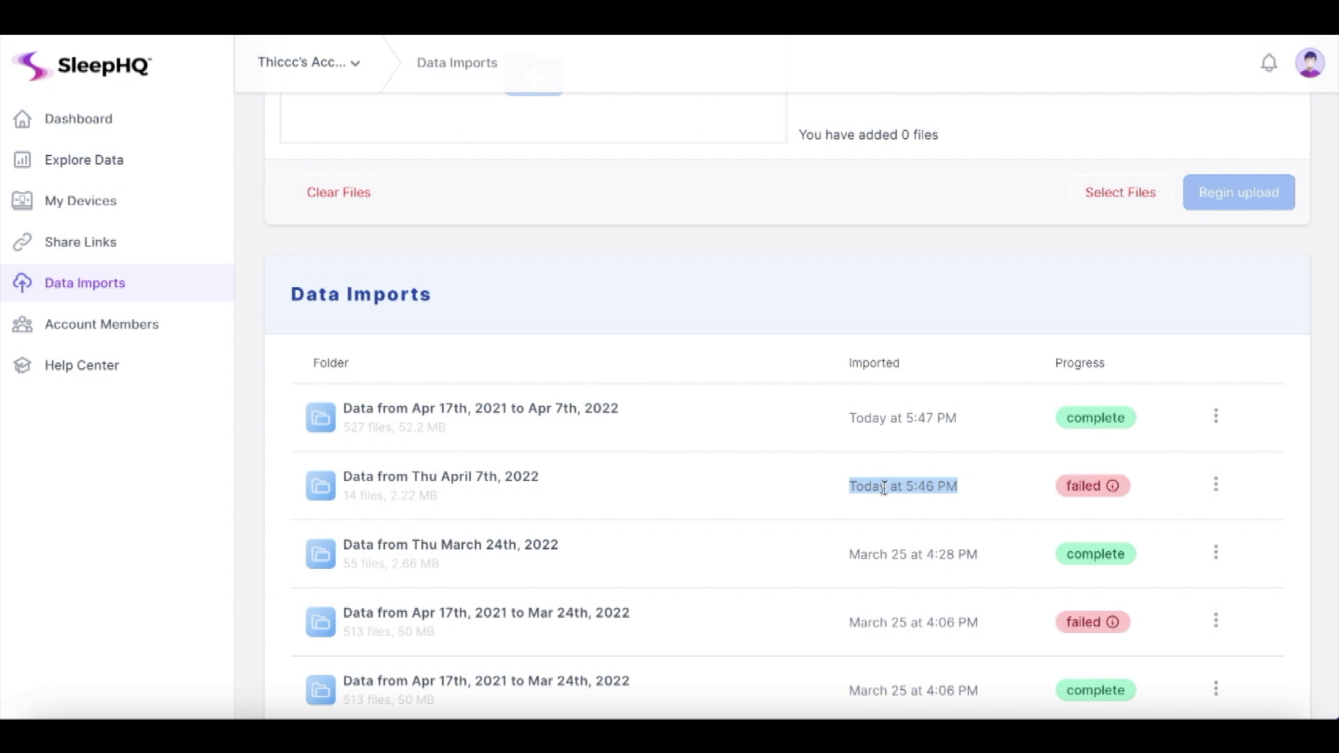
pyautogui.moveTo(980, 427); pyautogui.dragTo(855, 415)
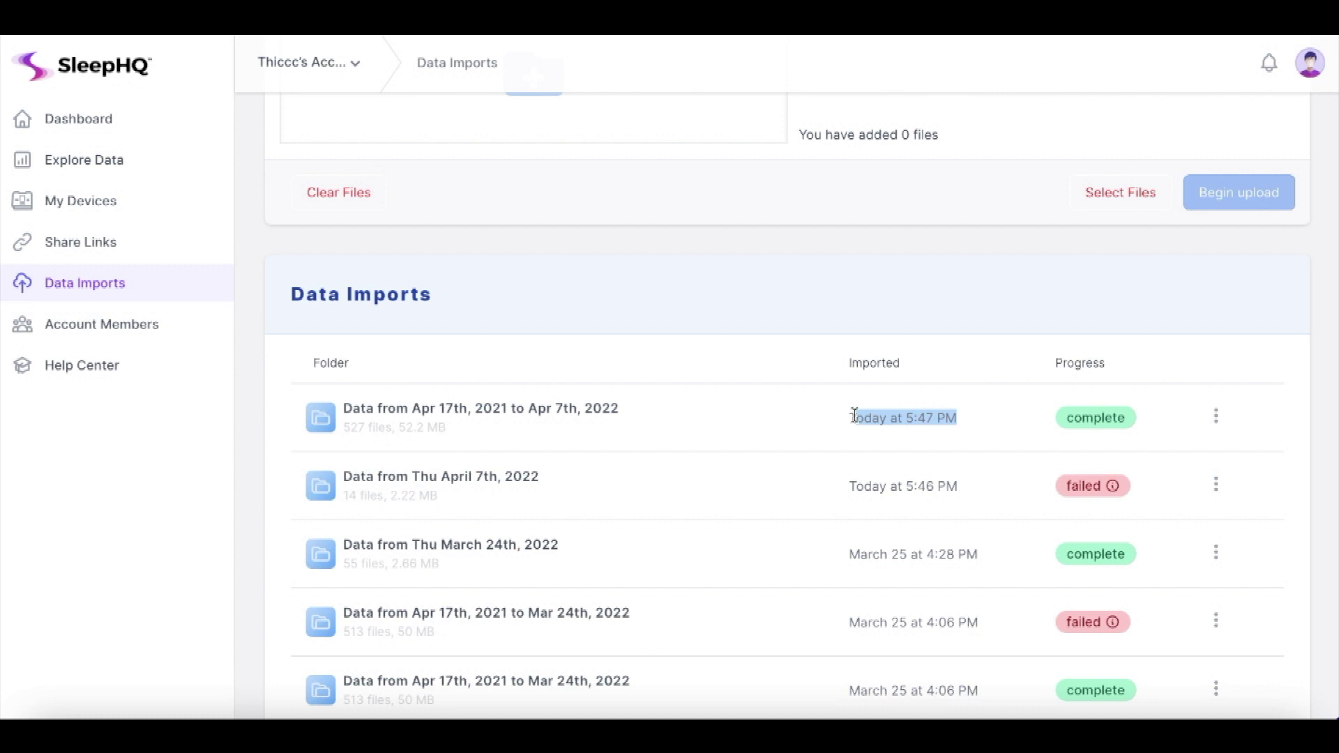
pyautogui.click(889, 454)
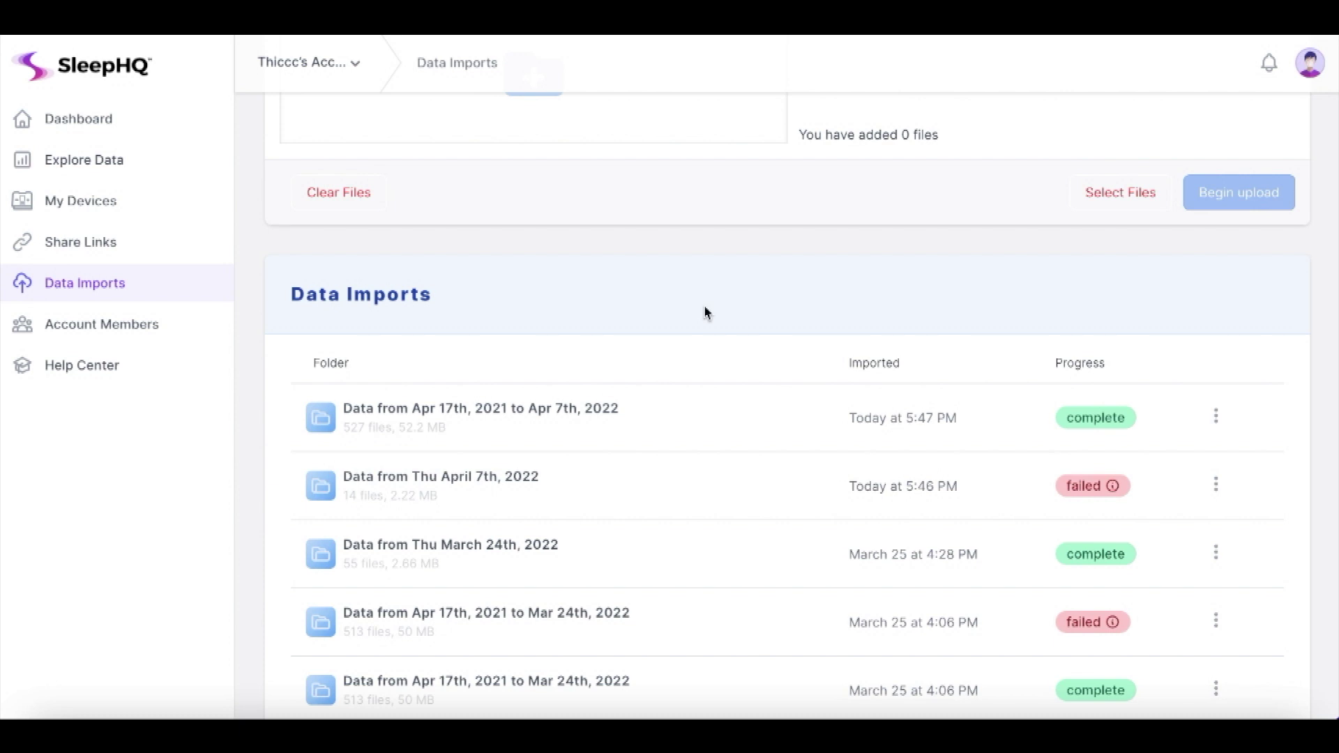
pyautogui.scroll(4, 419, 307)
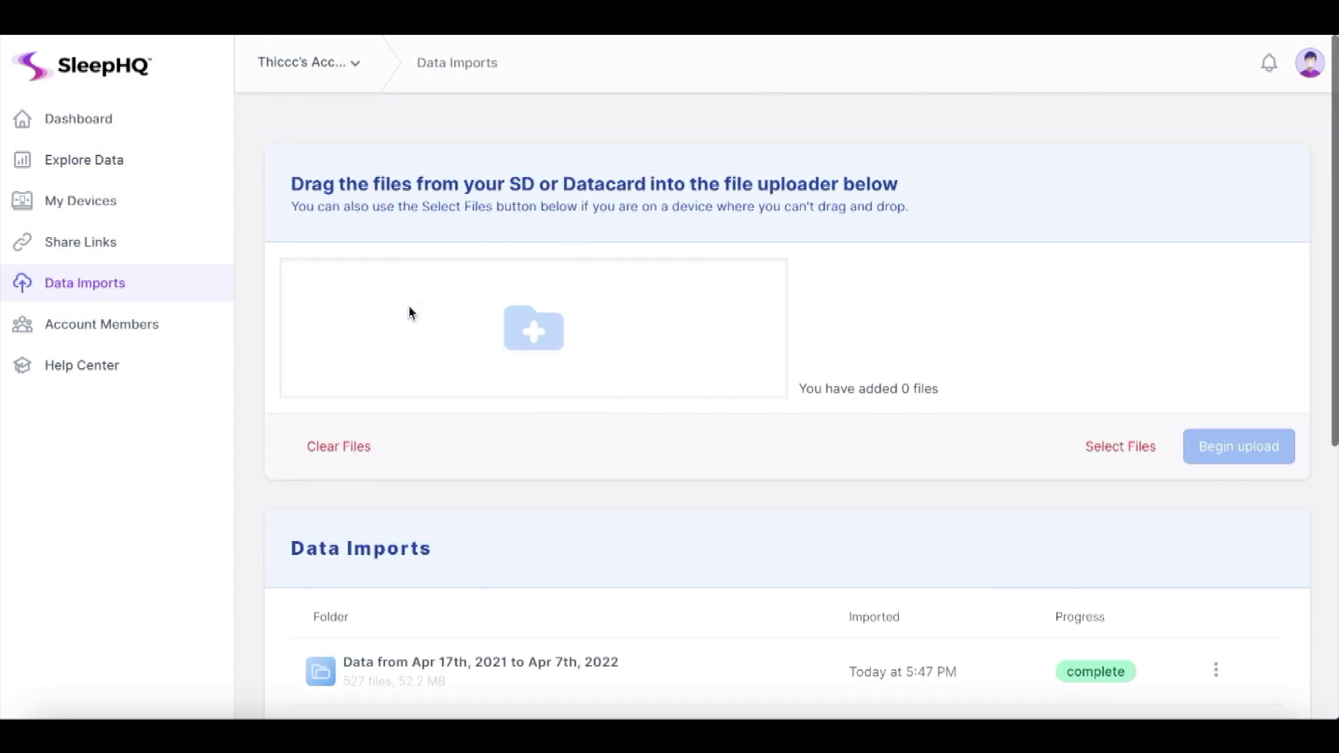
# - Open the detailed daily data for April 7th, 2022 and look through its graphs from Pressure down to AHI
pyautogui.click(73, 167)
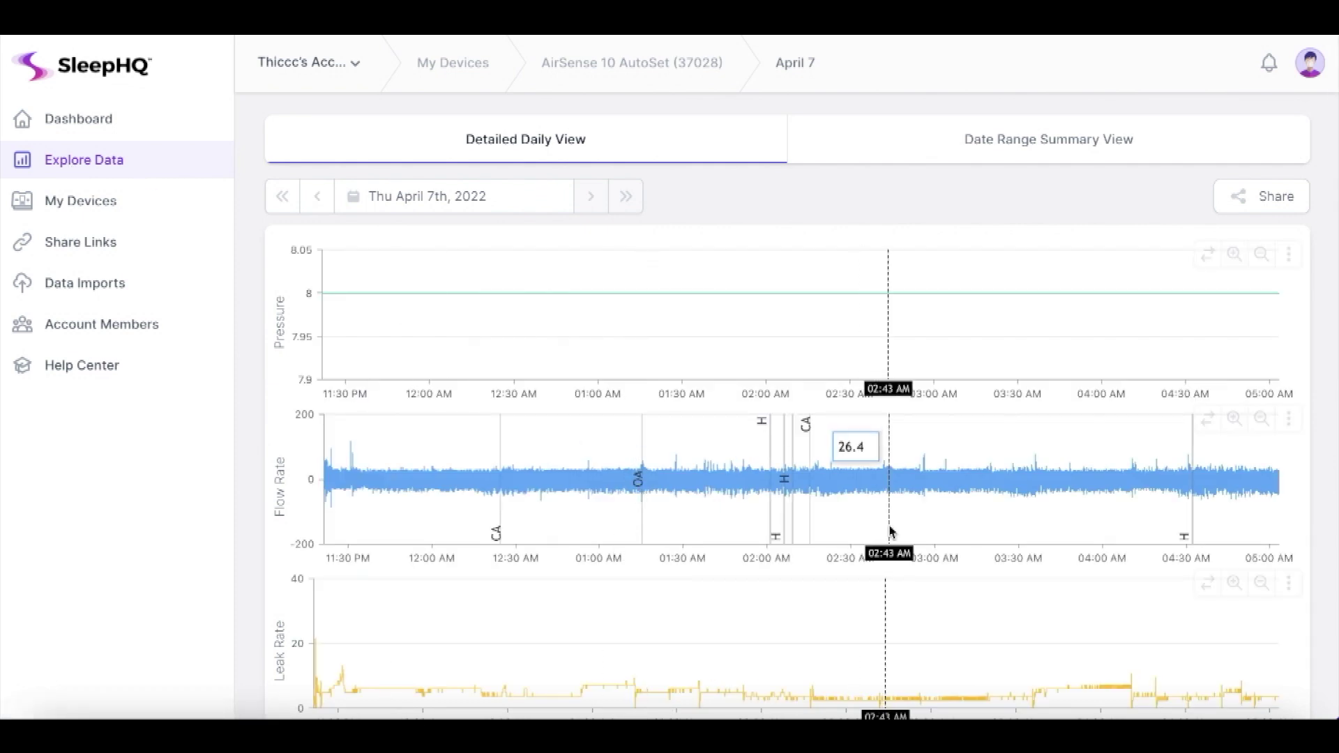
pyautogui.click(356, 62)
pyautogui.scroll(-3, 409, 542)
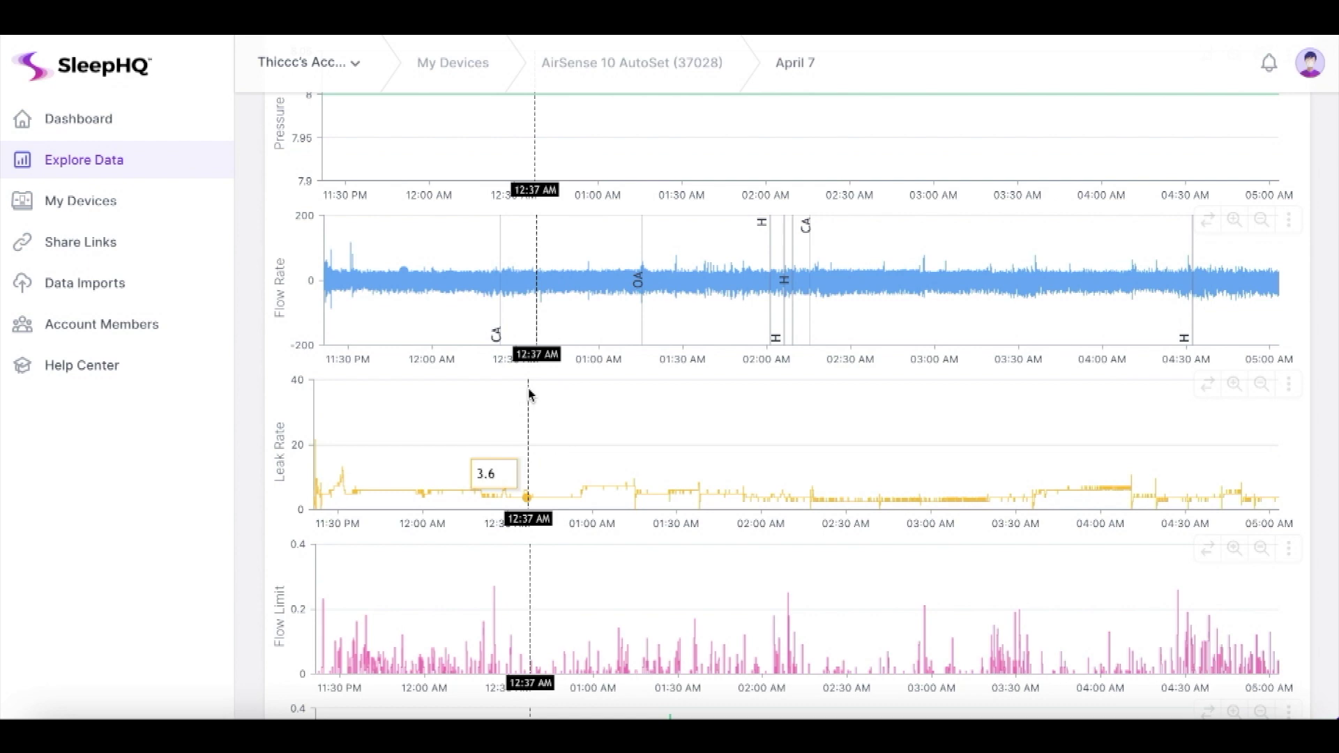
pyautogui.scroll(-2, 627, 328)
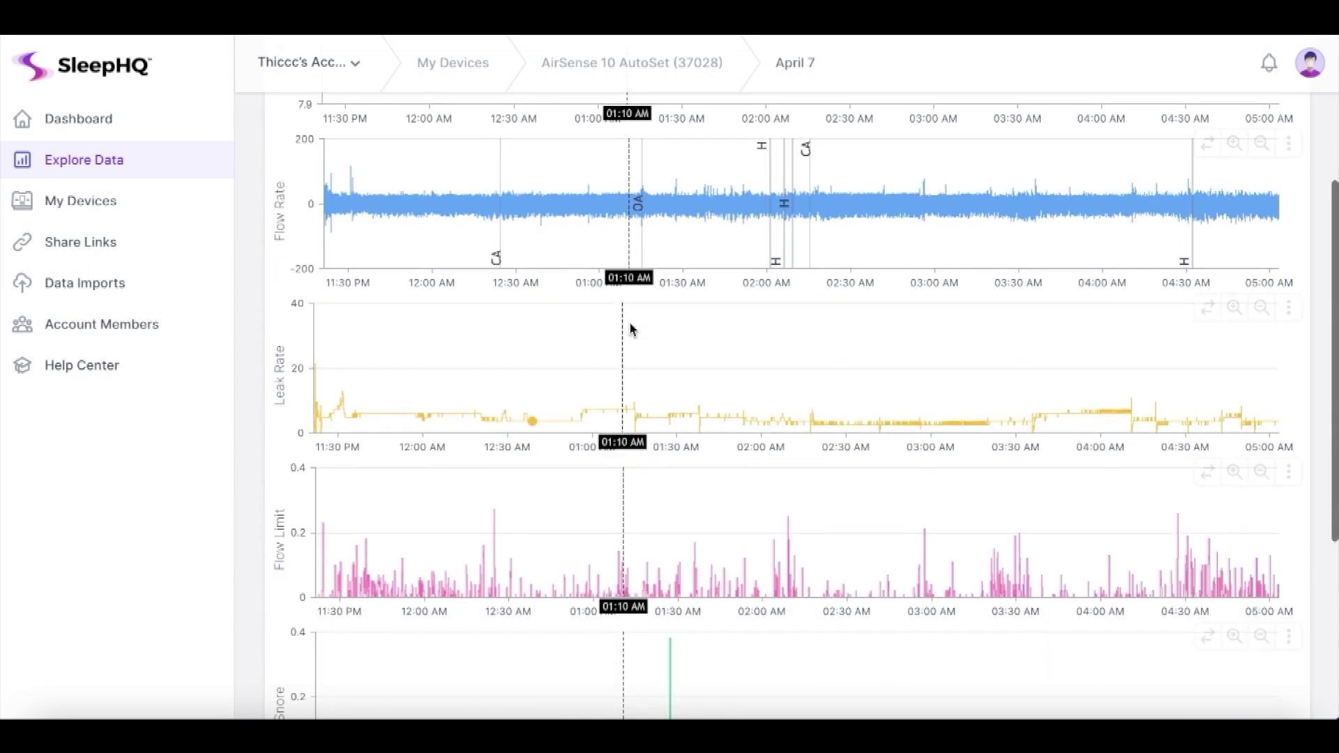
pyautogui.scroll(5, 630, 329)
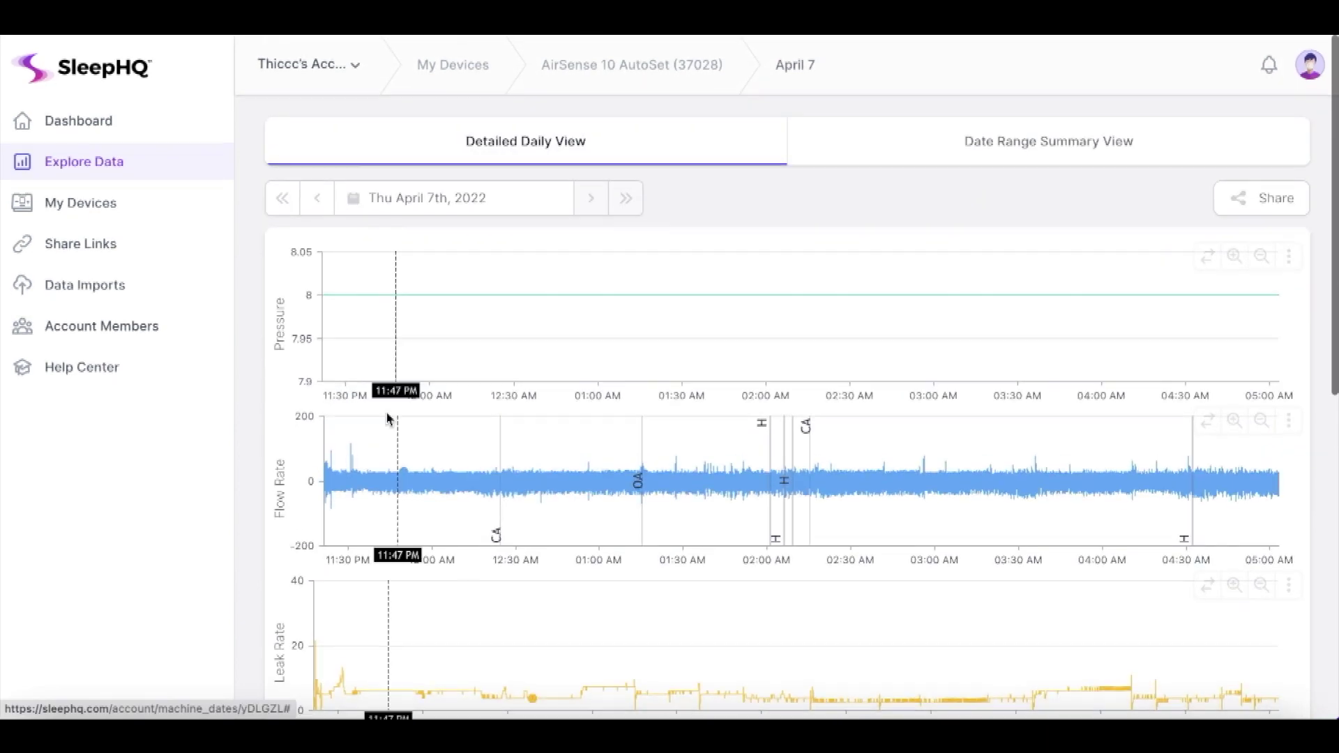
pyautogui.scroll(-6, 530, 481)
pyautogui.scroll(4, 531, 481)
pyautogui.scroll(-5, 530, 481)
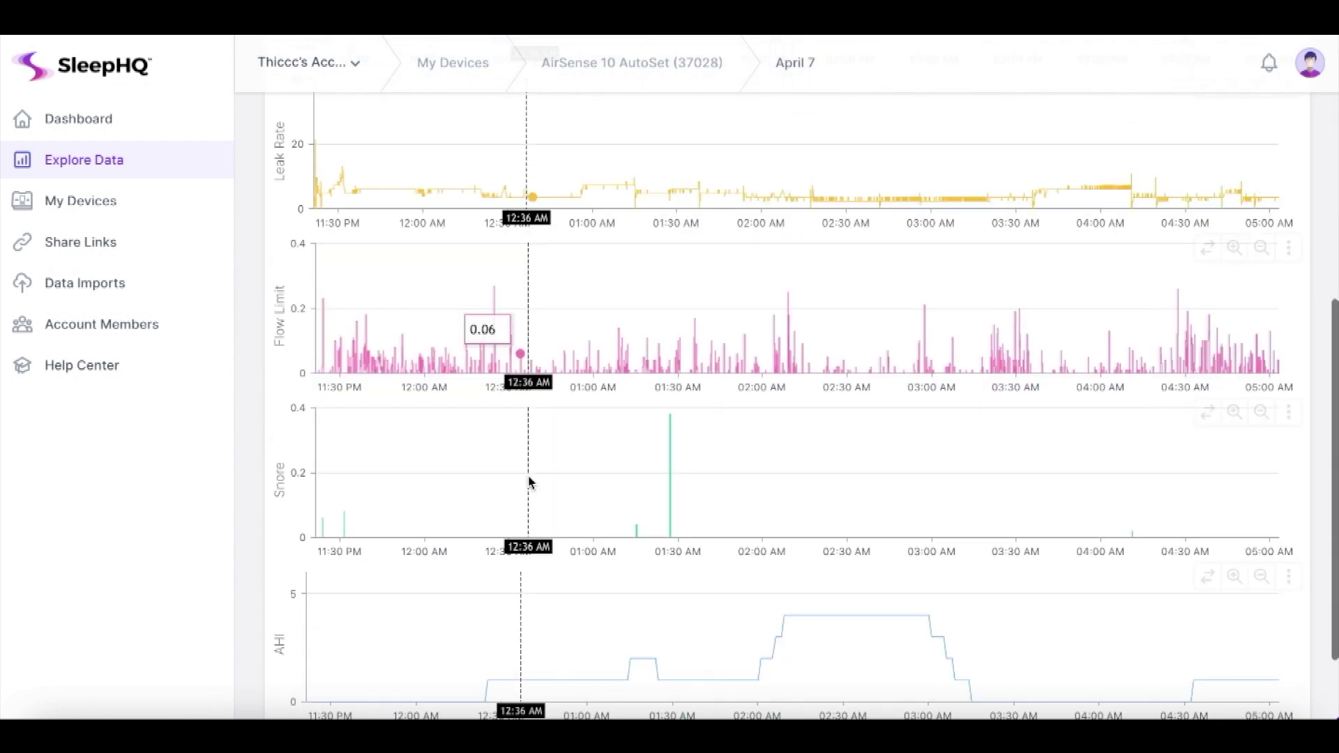
pyautogui.scroll(7, 530, 482)
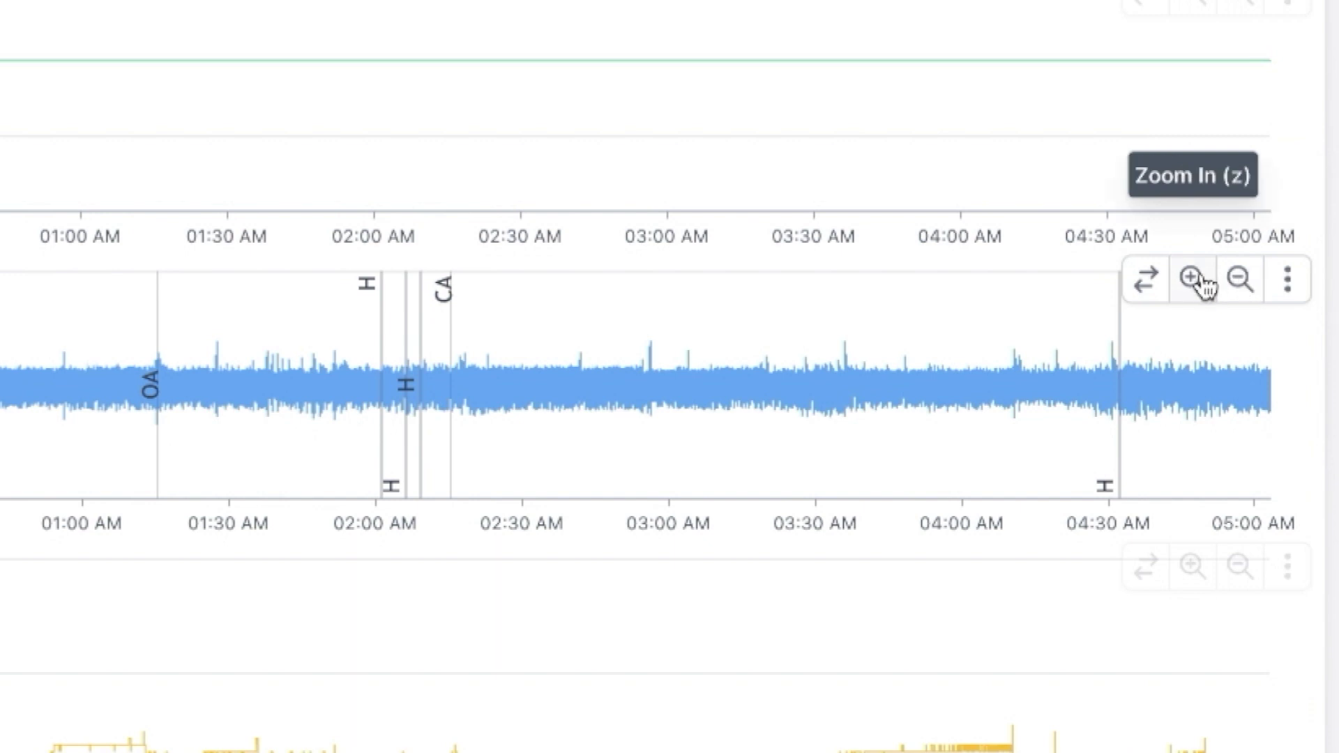
# - Zoom the Flow Rate graph in to the events between about 02:04 and 02:20 AM, and zoom back out to the whole night
pyautogui.click(1201, 284)
pyautogui.click(1239, 282)
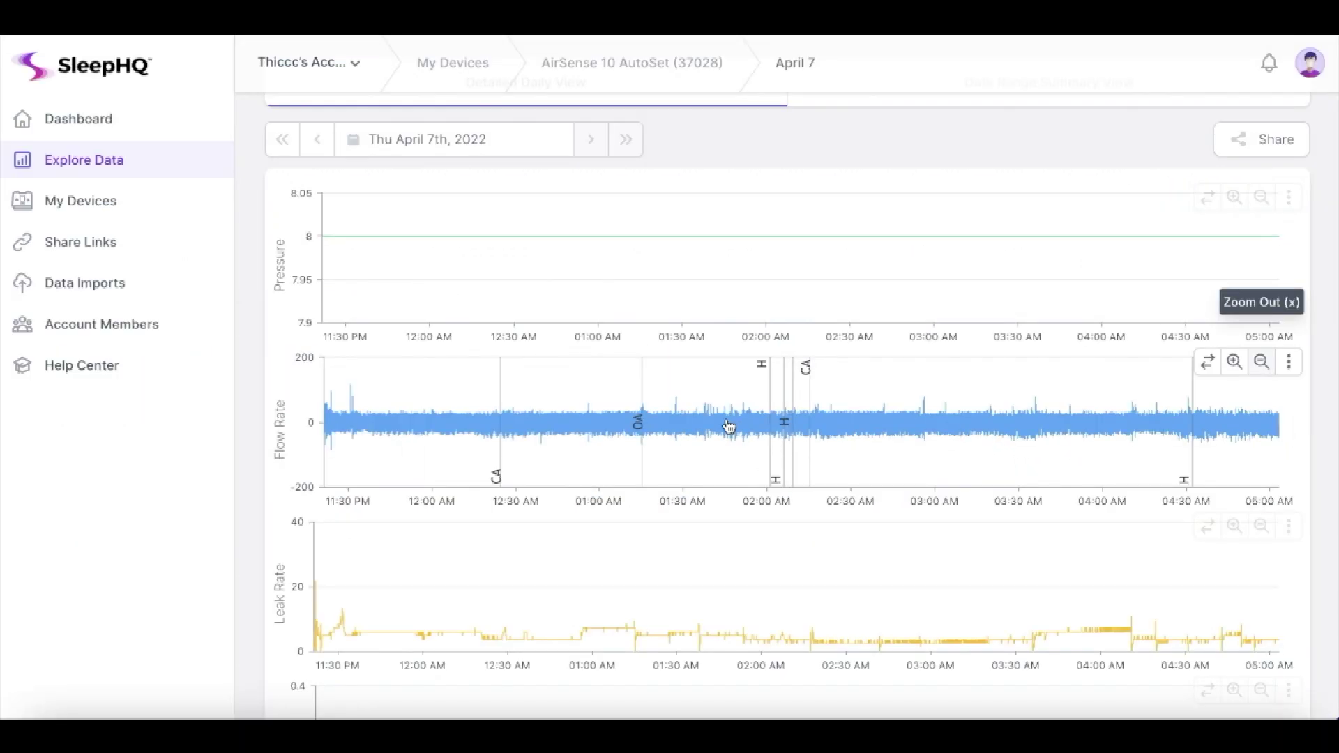
pyautogui.scroll(5, 728, 424)
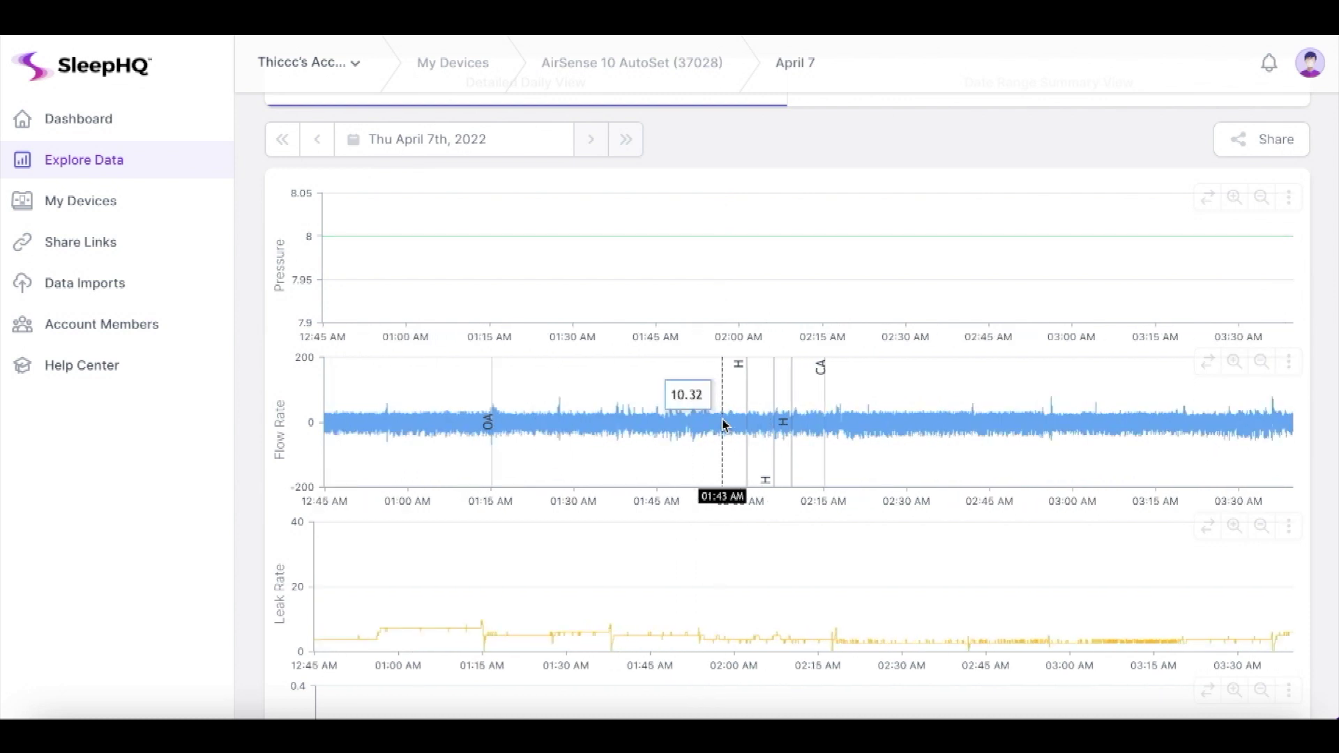
pyautogui.scroll(5, 724, 424)
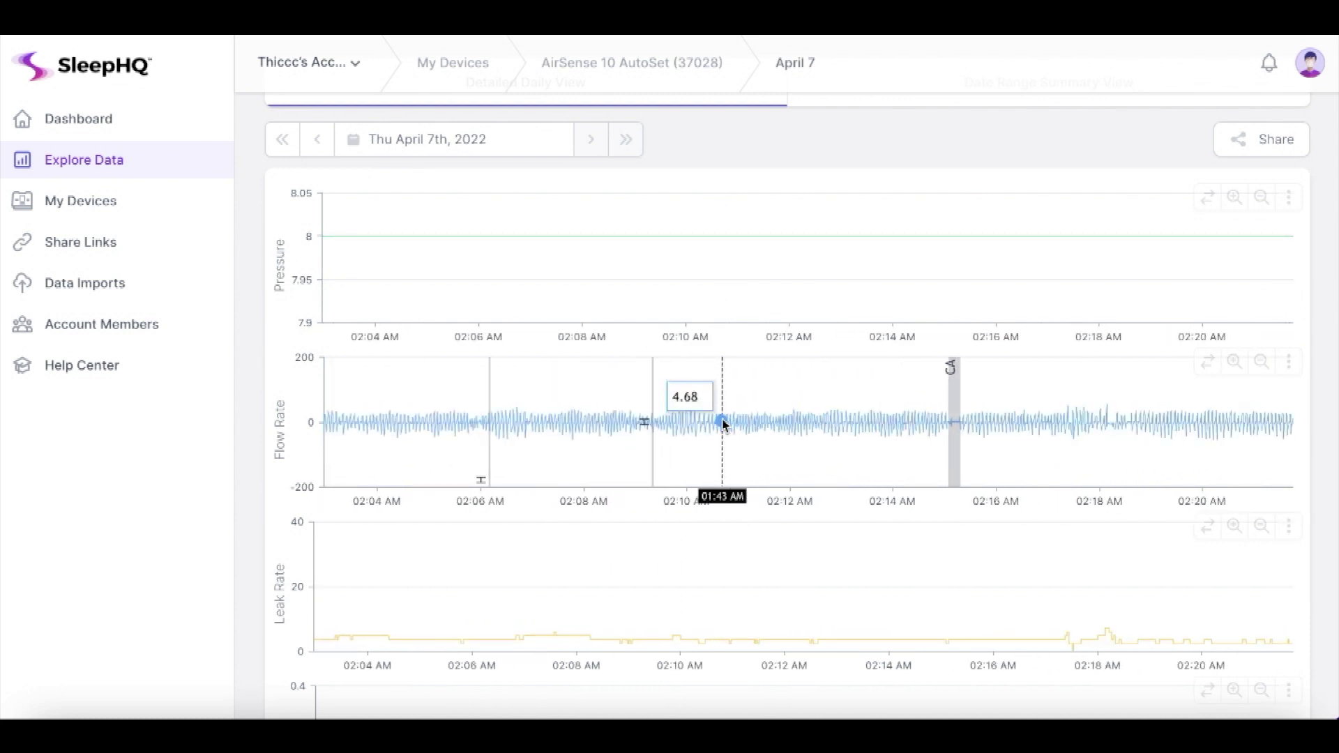
pyautogui.scroll(-6, 724, 424)
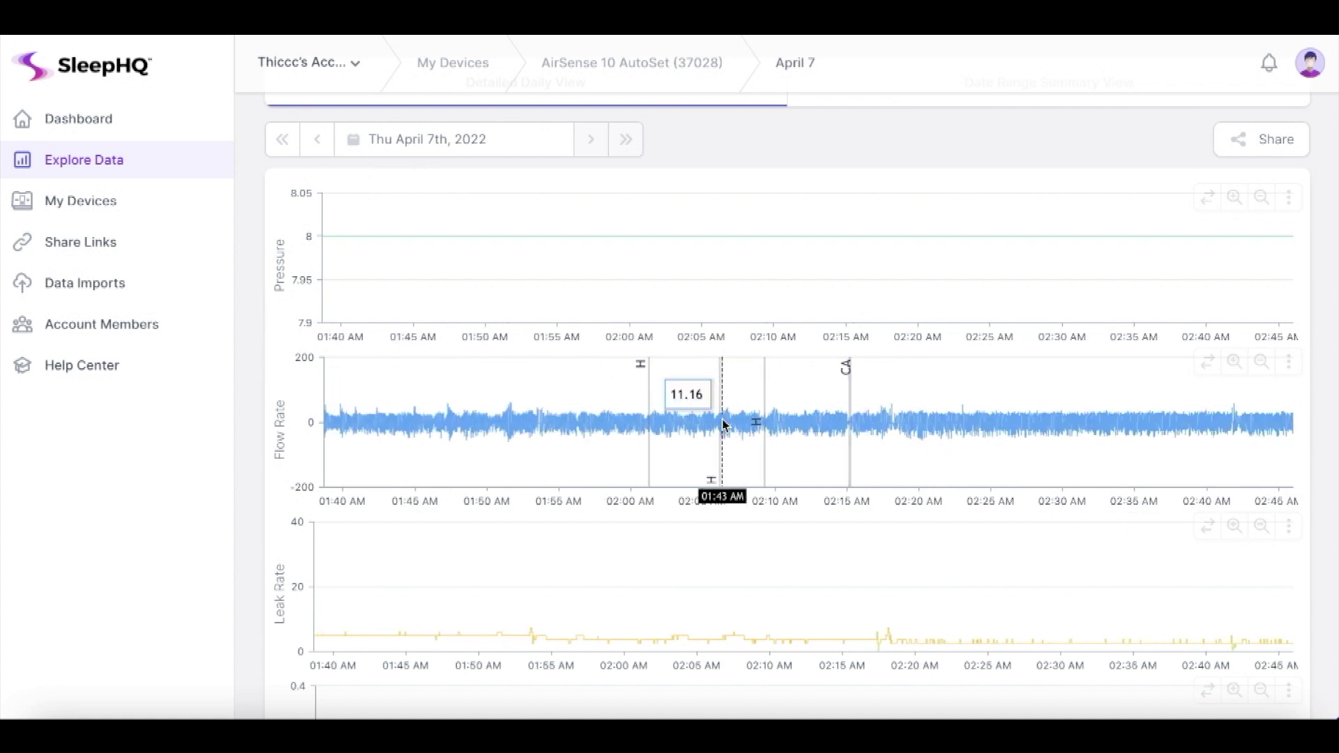
pyautogui.scroll(-4, 724, 425)
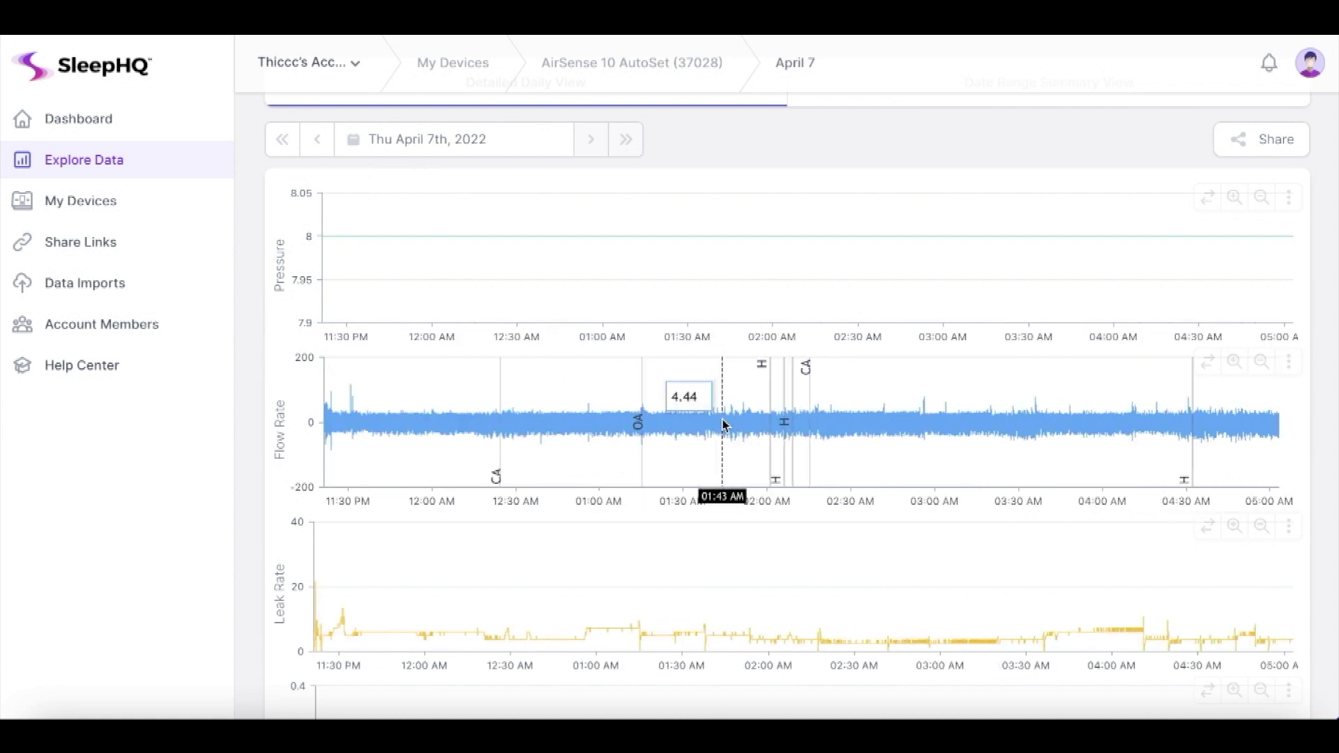
# - Zoom the Flow Rate graph in to about 12:48–12:59 AM and follow the breathing forward in time to about 02:02 AM
pyautogui.moveTo(566, 418); pyautogui.dragTo(598, 421)
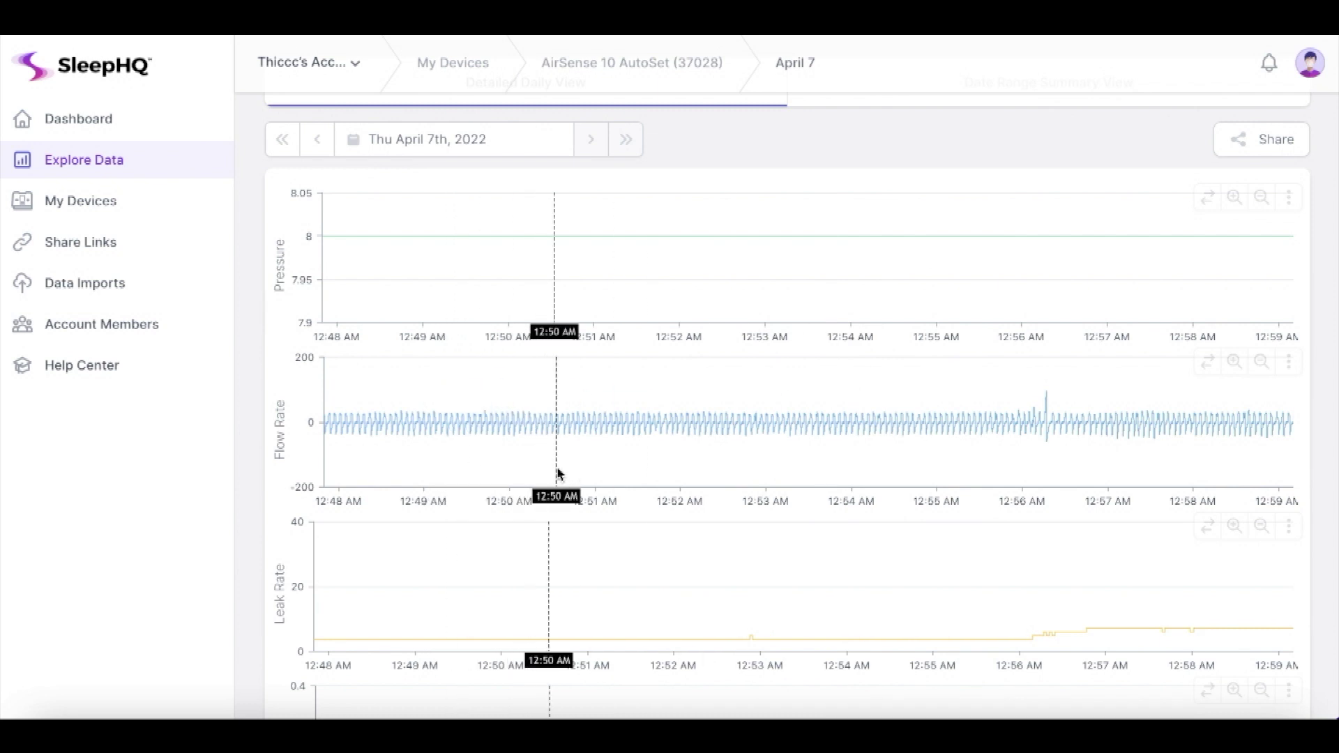
pyautogui.hscroll(10, 558, 475)
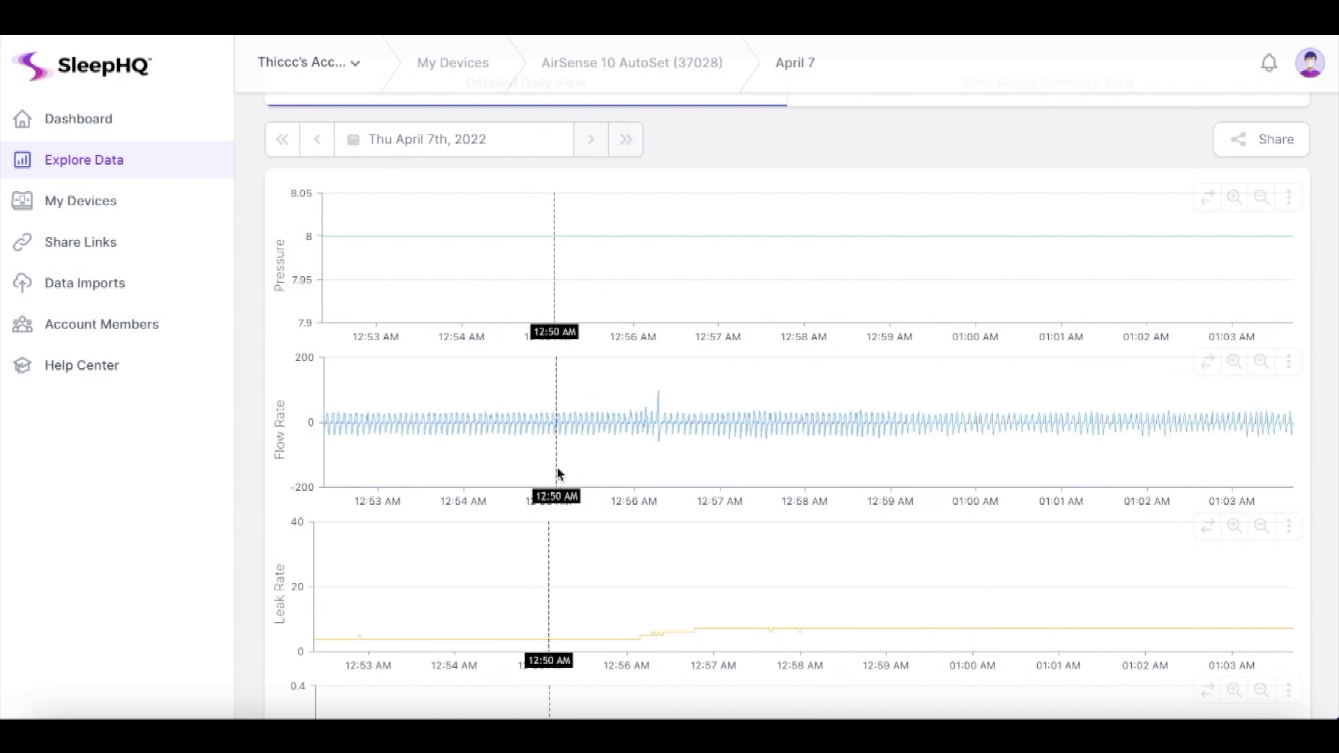
pyautogui.hscroll(10, 558, 474)
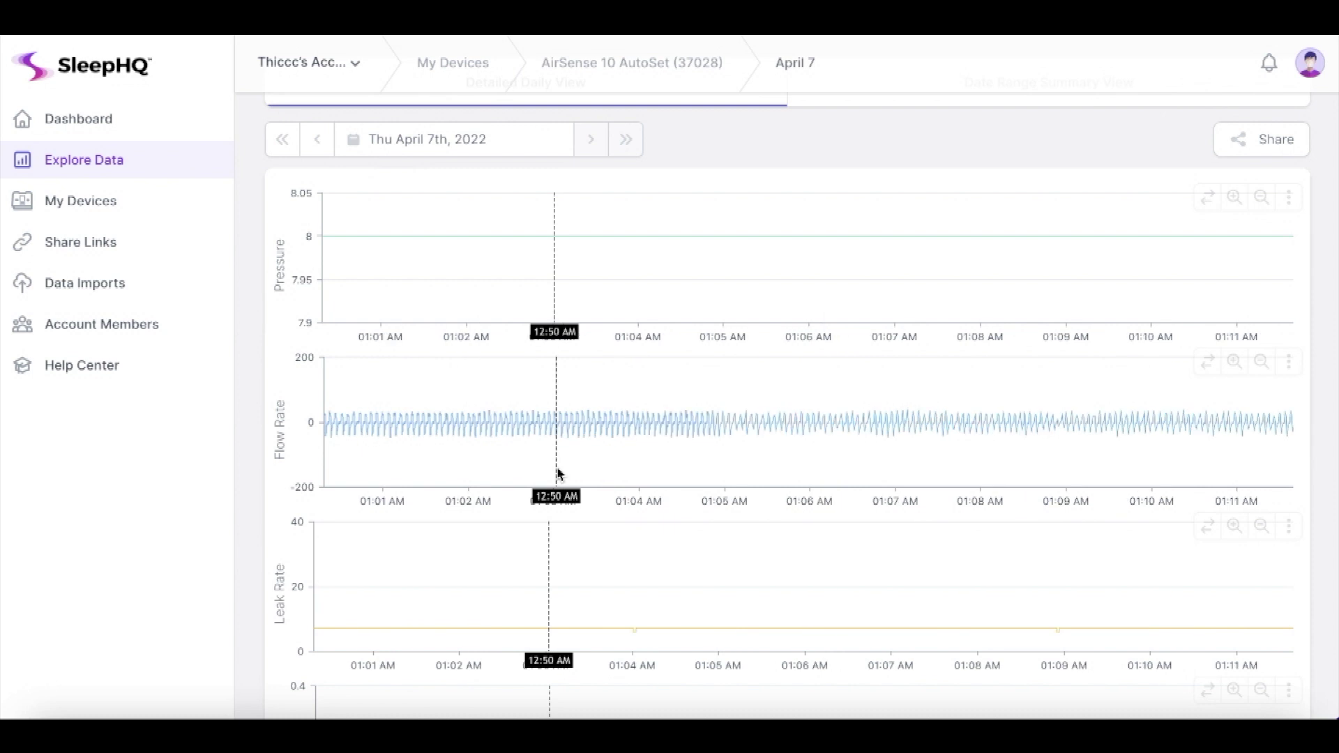
pyautogui.hscroll(10, 558, 474)
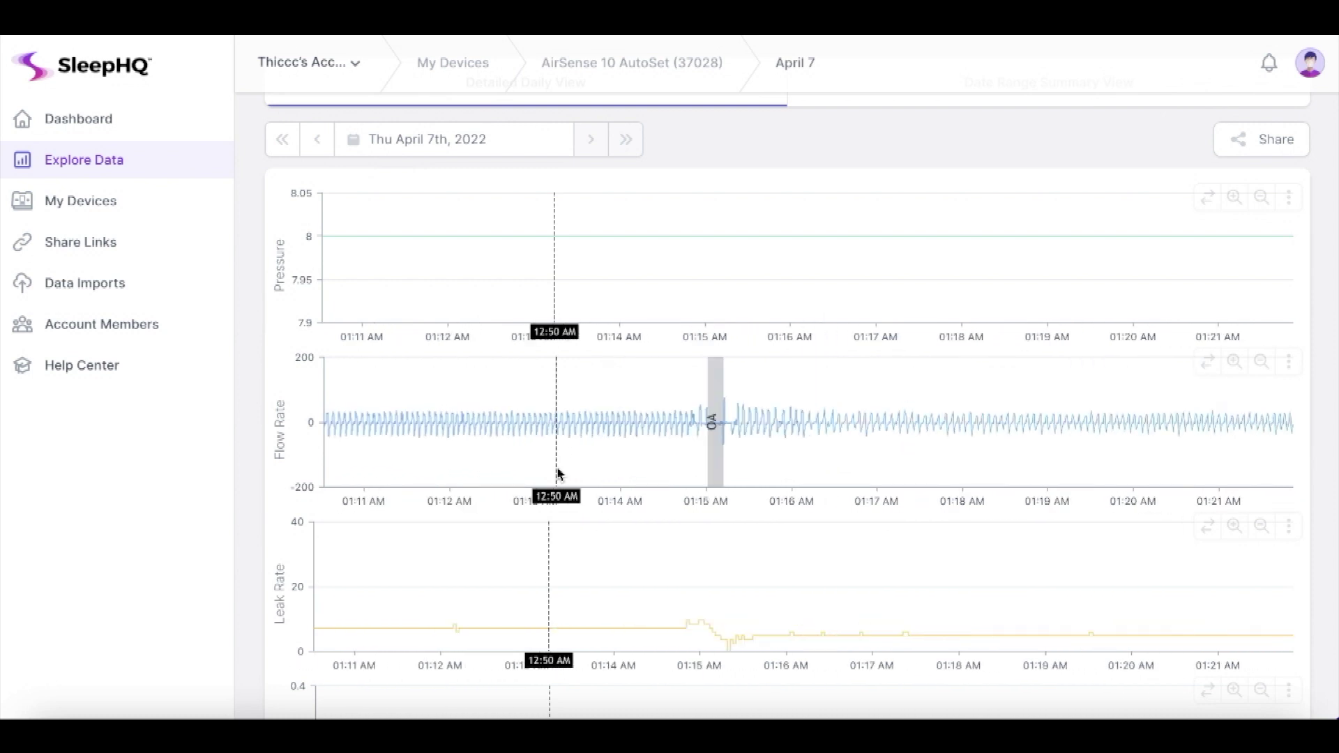
pyautogui.hscroll(6, 558, 474)
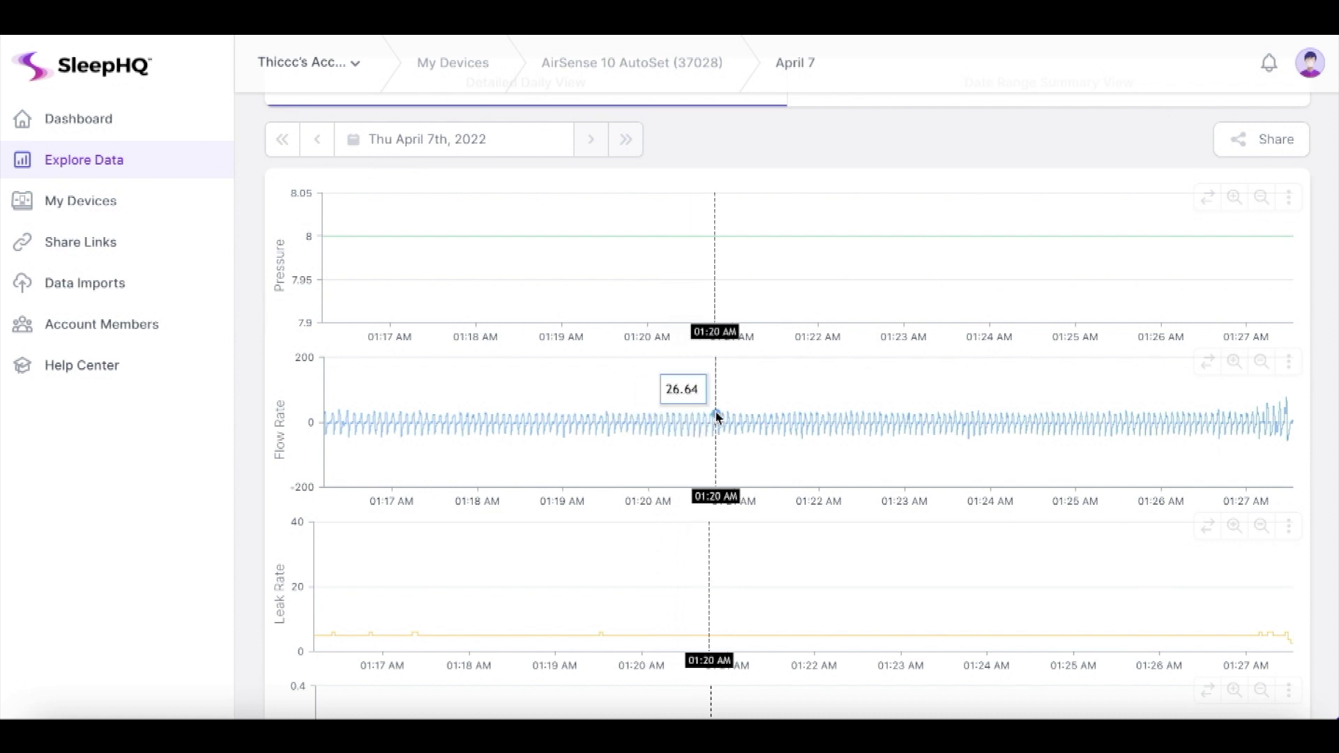
pyautogui.hscroll(13, 717, 416)
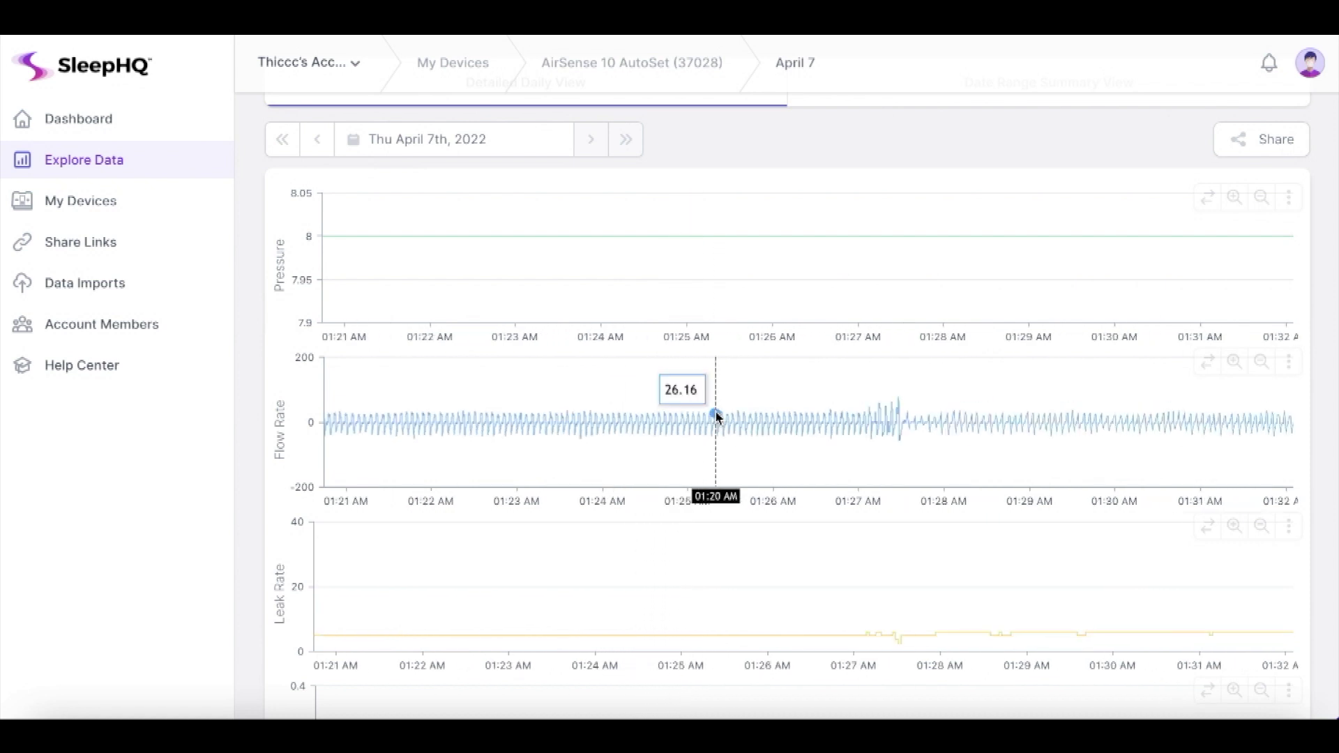
pyautogui.hscroll(10, 730, 423)
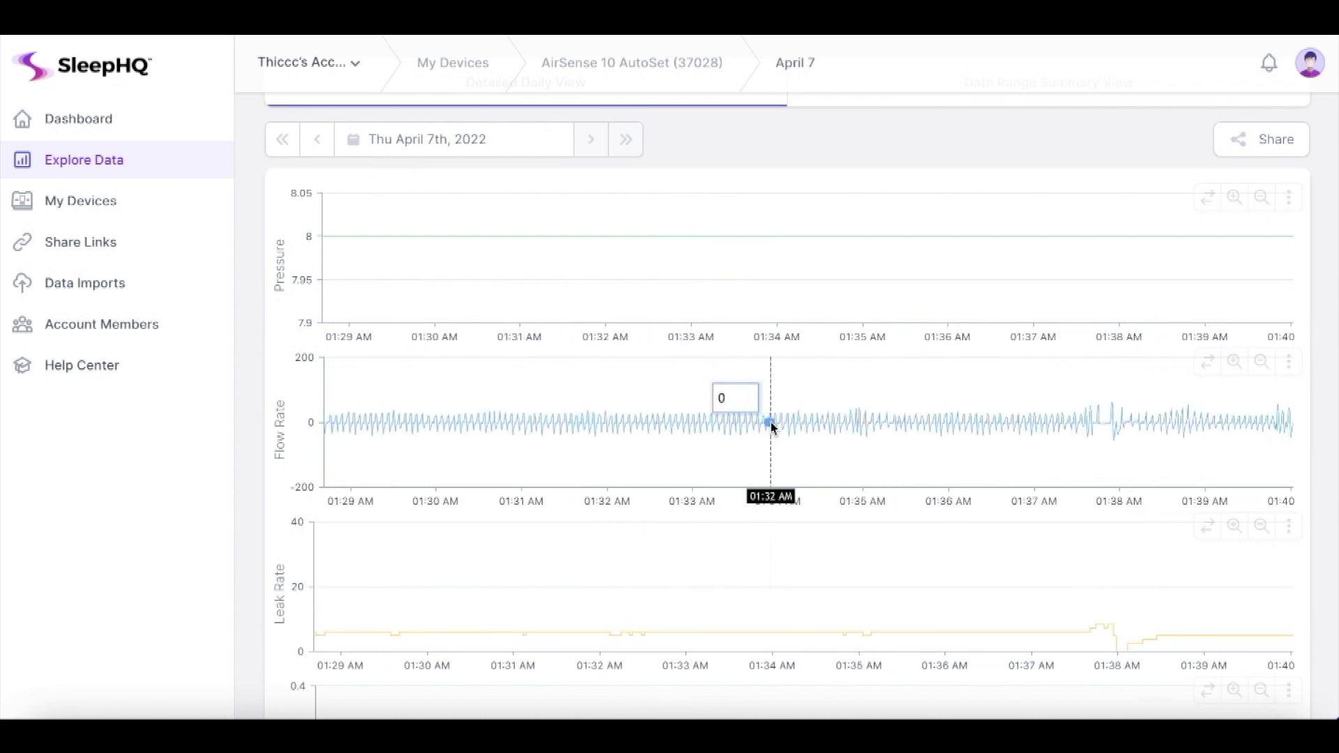
pyautogui.hscroll(10, 572, 429)
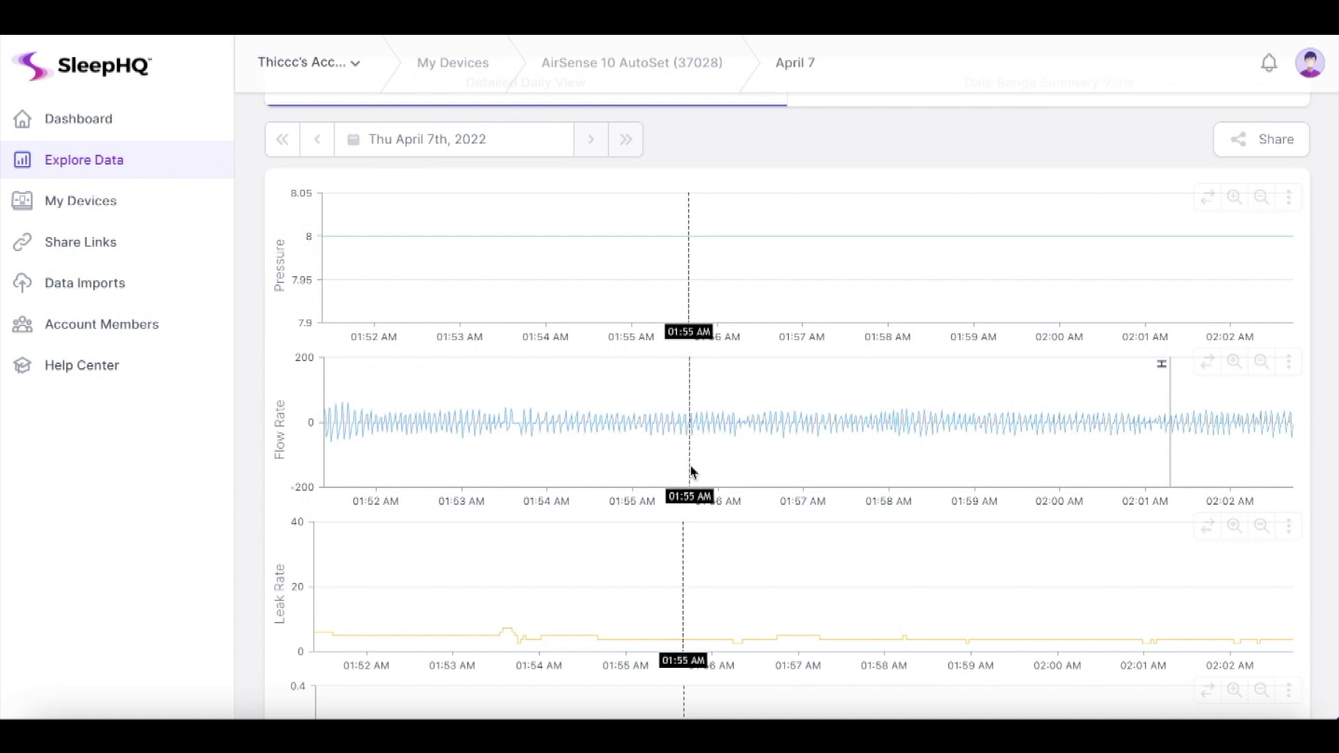
# - Go back to about 01:45 AM to examine the Flow Rate breathing pattern, and return forward to about 02:02 AM
pyautogui.hscroll(-5, 692, 473)
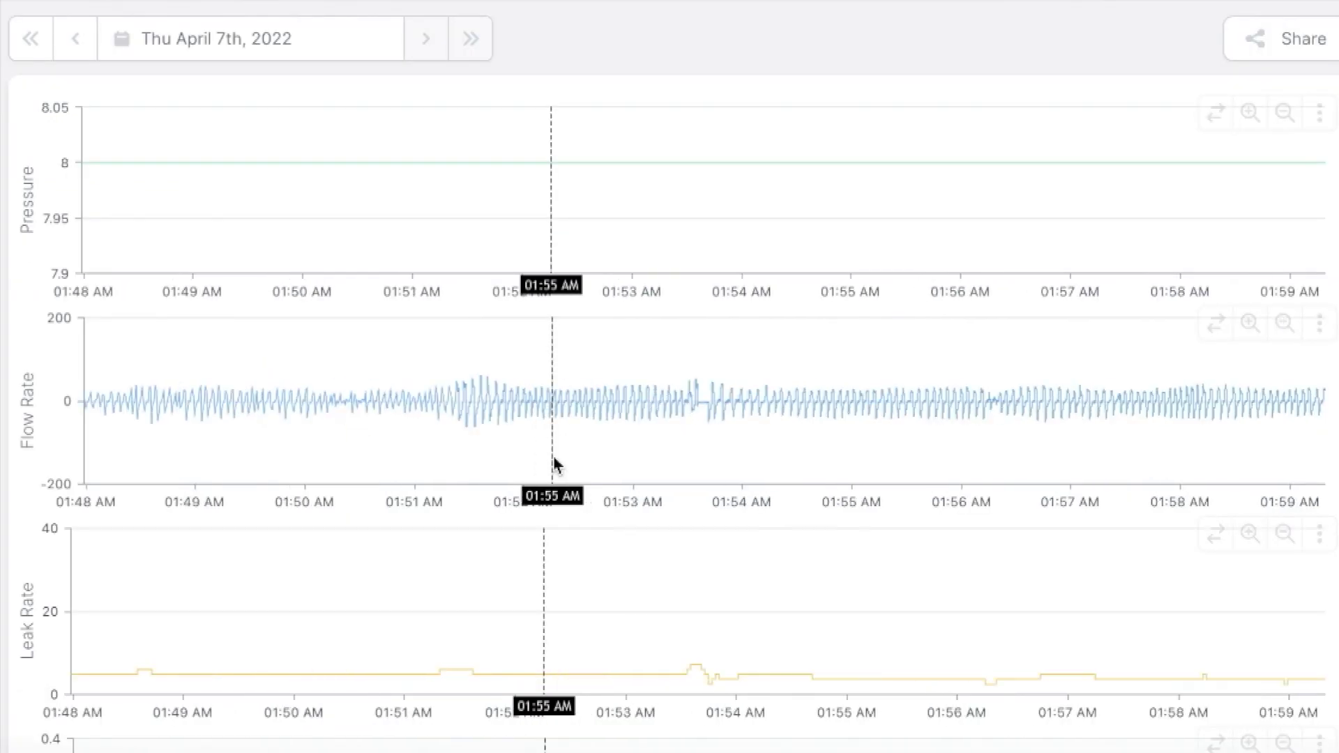
pyautogui.hscroll(-5, 556, 464)
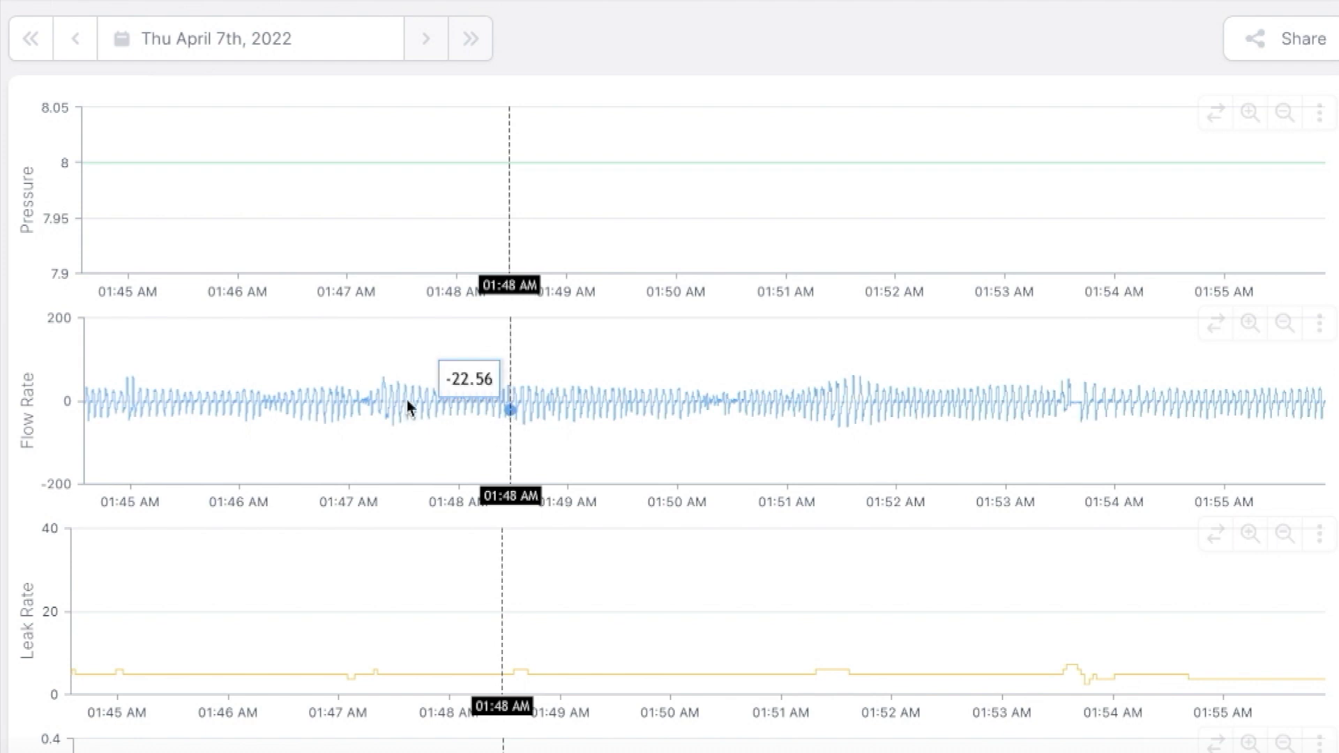
pyautogui.hscroll(10, 340, 383)
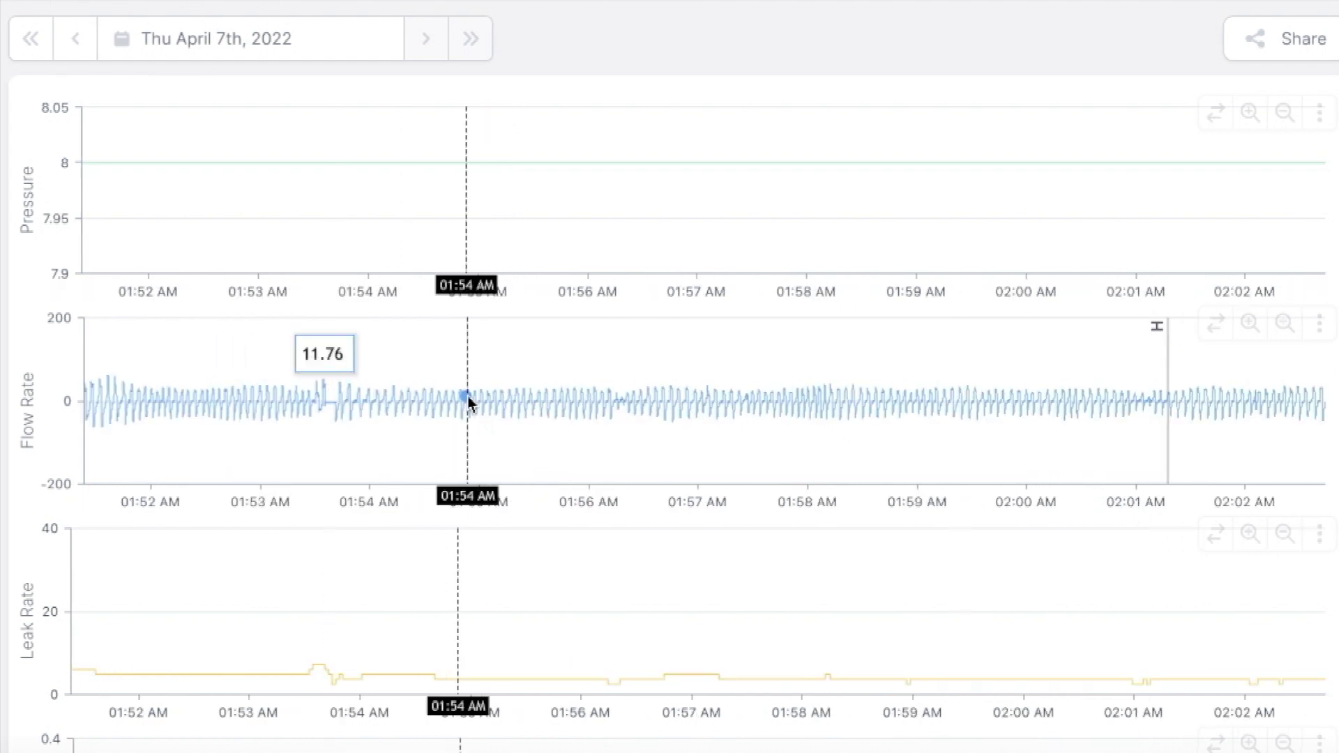
# - Widen the time window, step forward past the flagged Flow Rate events to about 02:22 AM, and restore the full-night view
pyautogui.press('s')
pyautogui.press('s')
pyautogui.press('d')
pyautogui.press('d')
pyautogui.press('d')
pyautogui.press('d')
pyautogui.press('d')
pyautogui.press('d')
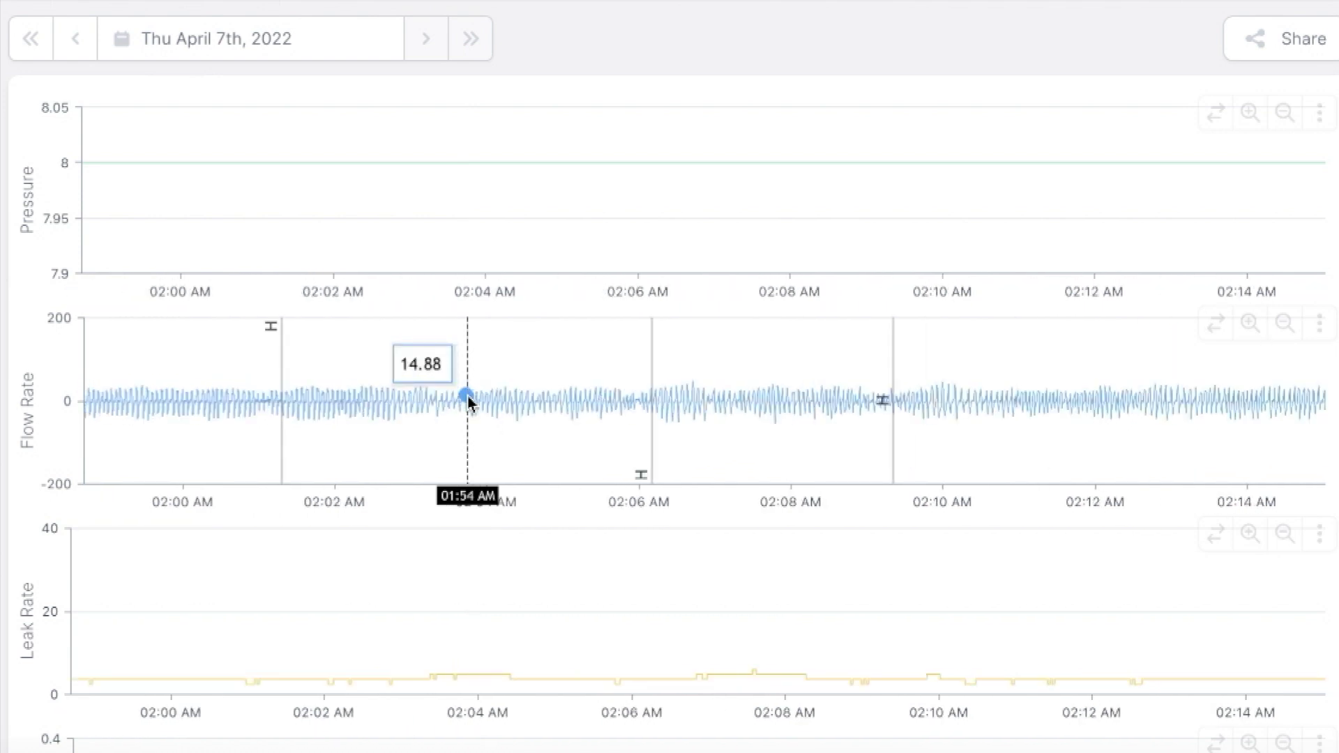
pyautogui.press('d')
pyautogui.press('d')
pyautogui.press('d')
pyautogui.press('d')
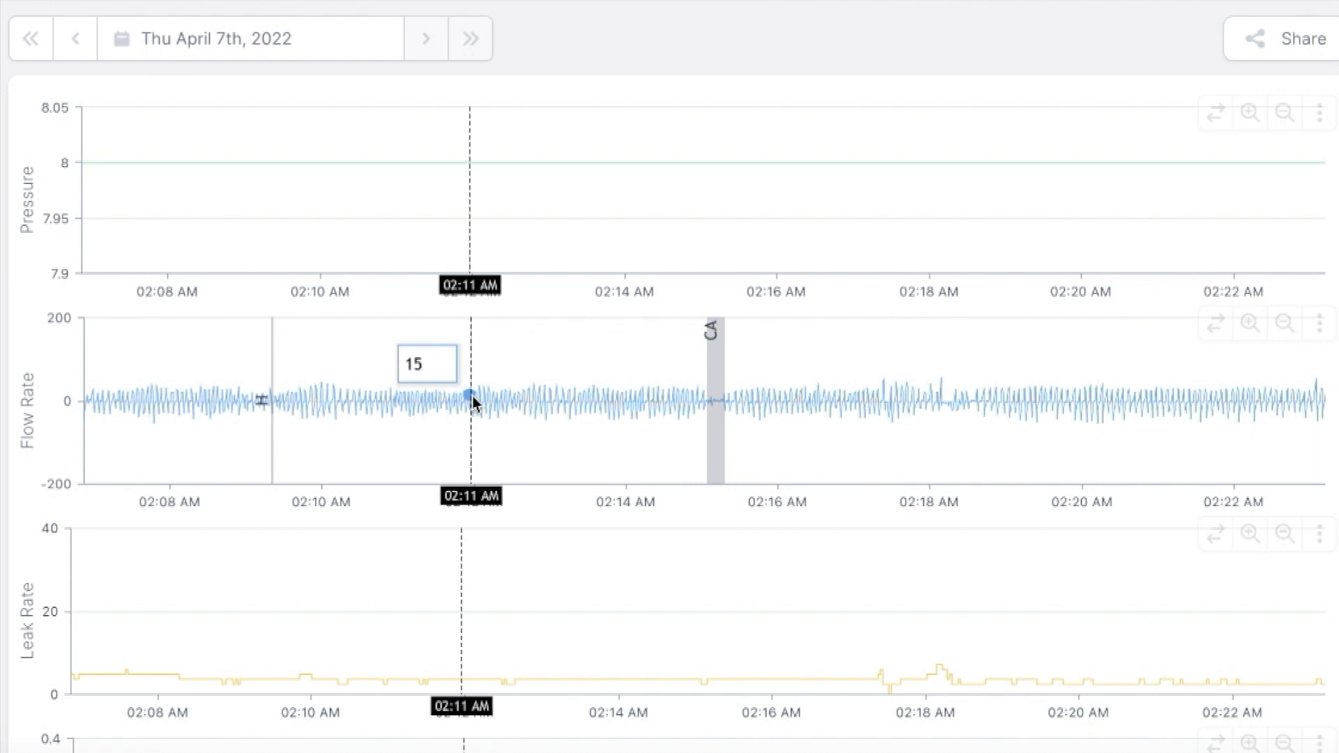
pyautogui.doubleClick(473, 401)
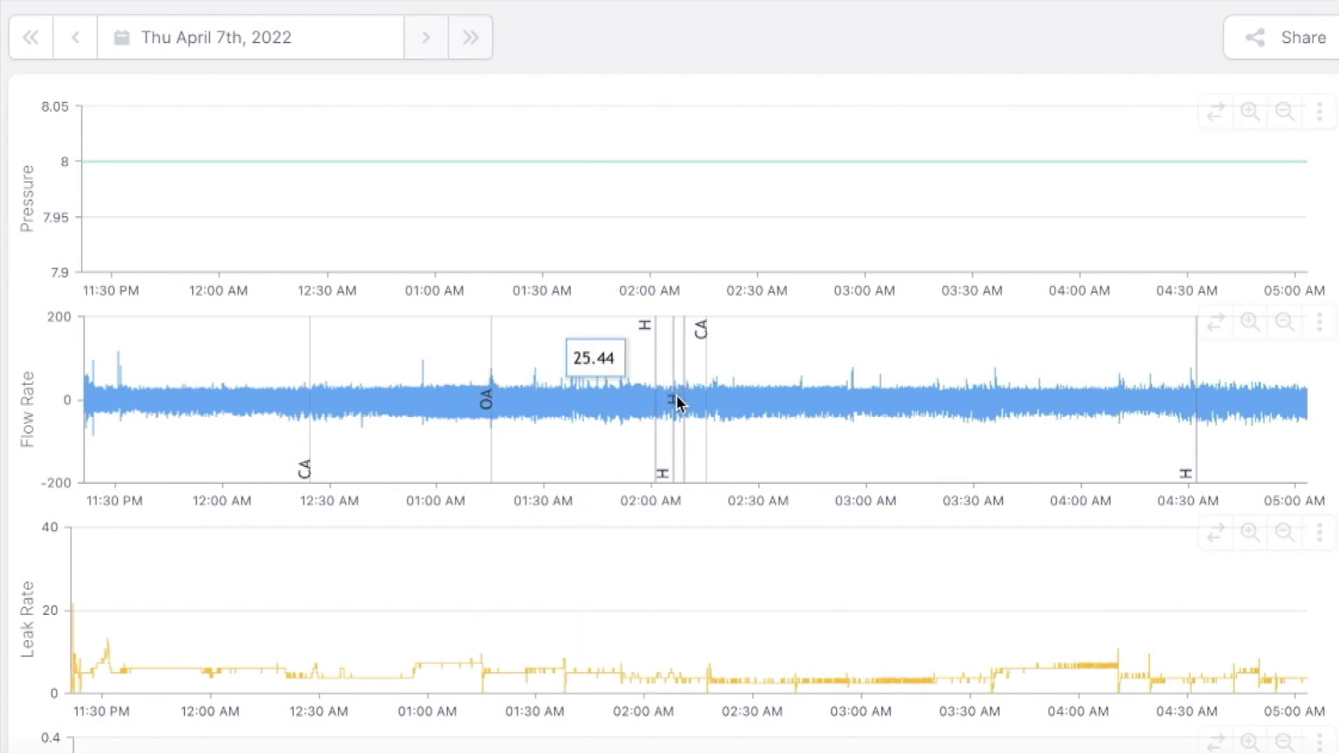
pyautogui.moveTo(684, 404); pyautogui.dragTo(650, 429)
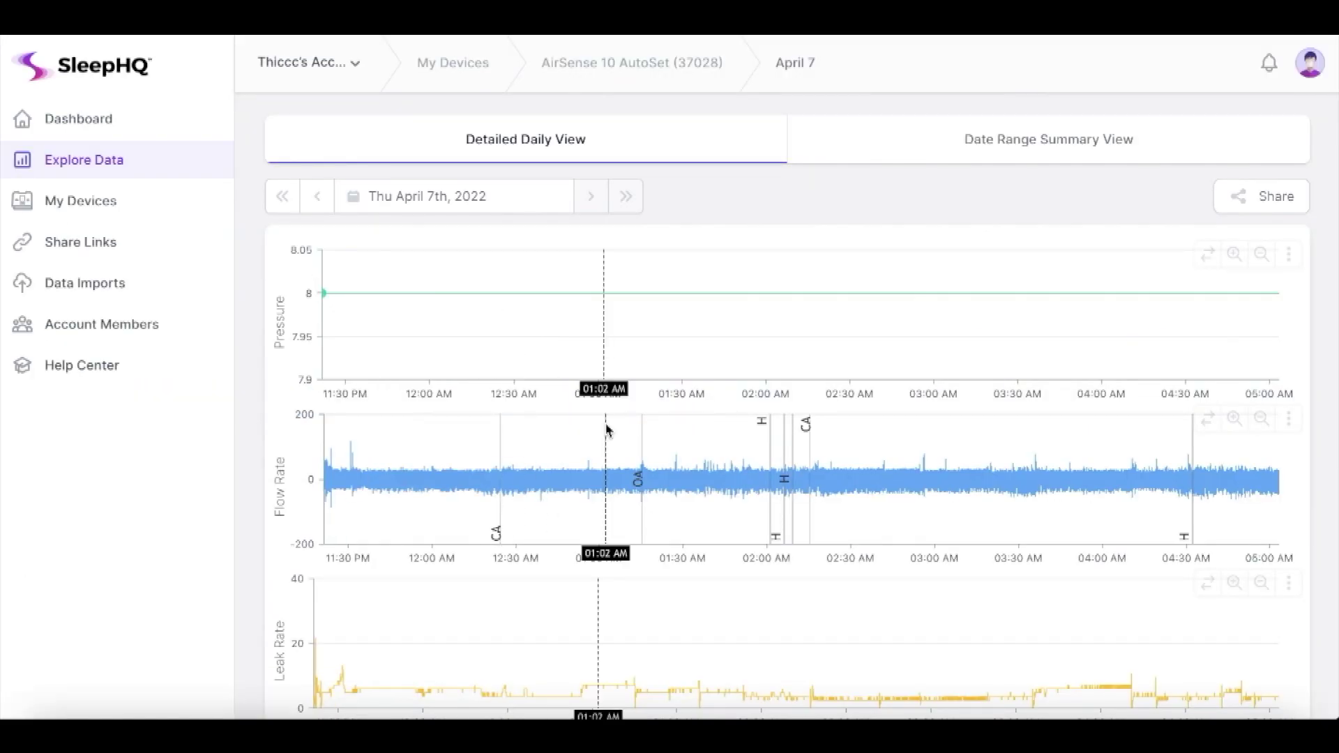
# - Create a share link for the April 7th, 2022 chart set and close the link dialog
pyautogui.click(1286, 205)
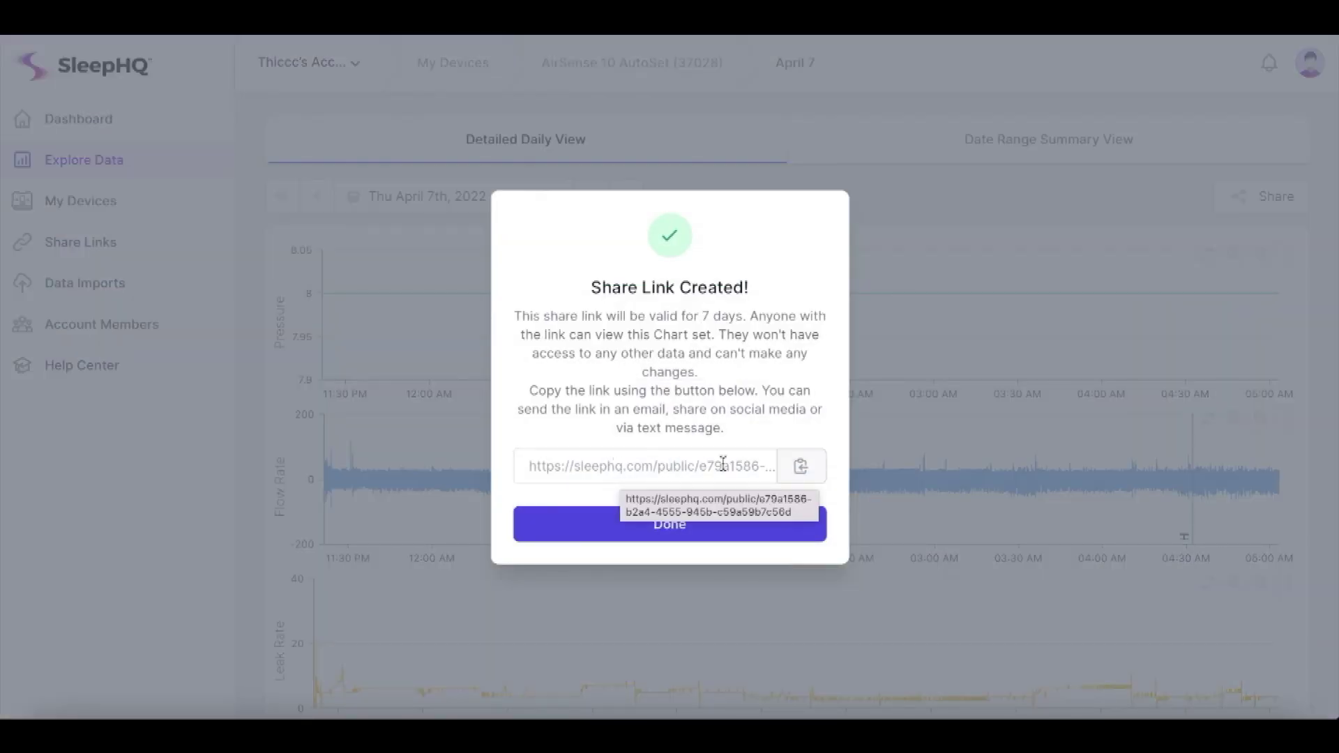
pyautogui.click(738, 537)
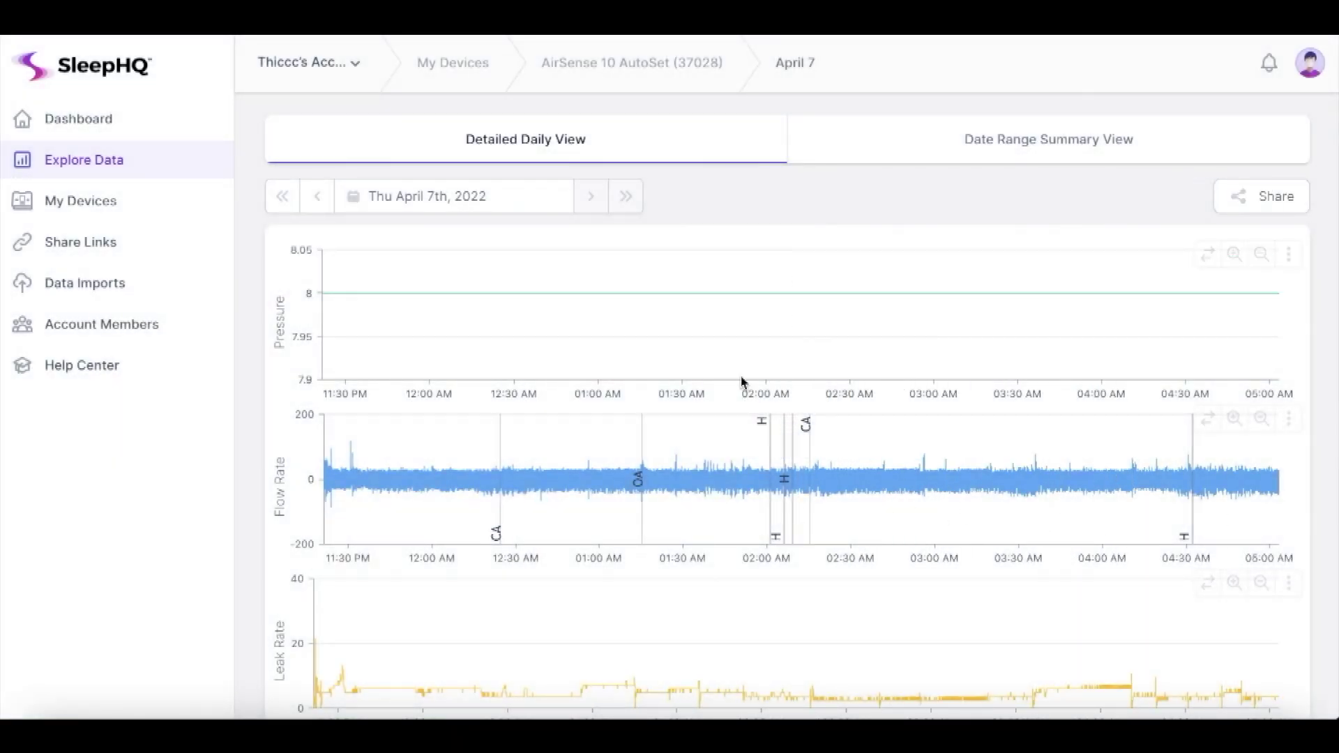
pyautogui.click(103, 331)
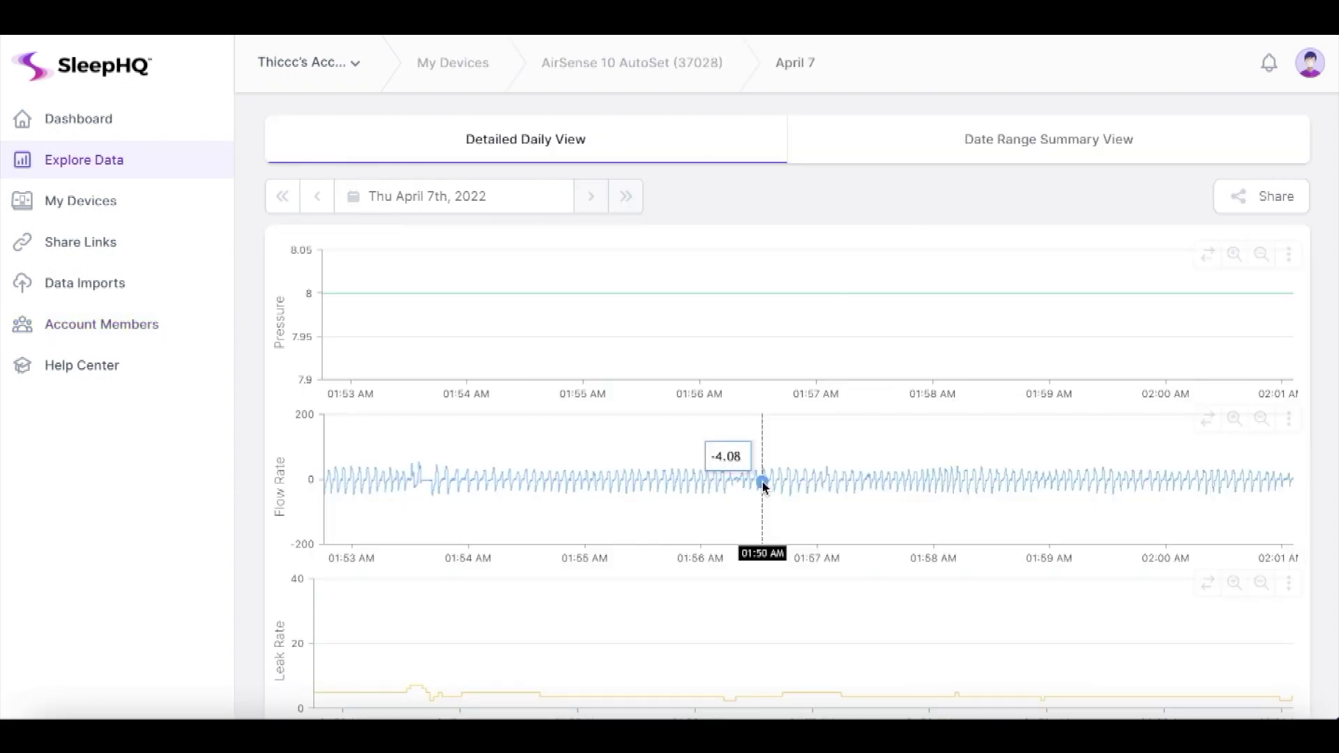
# - Zoom the Flow Rate graph out around 01:50 AM until it spans roughly 12:00 AM to 04:00 AM
pyautogui.scroll(-5, 763, 486)
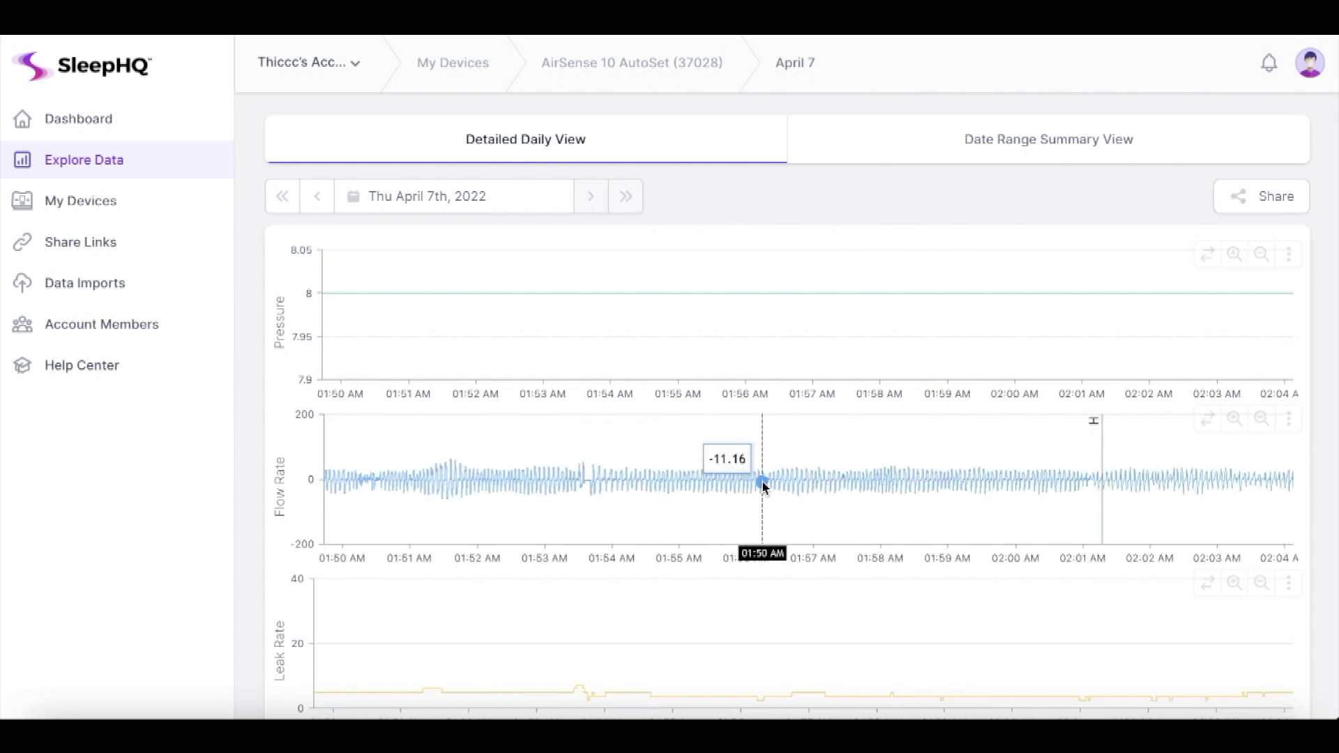
pyautogui.scroll(-5, 763, 486)
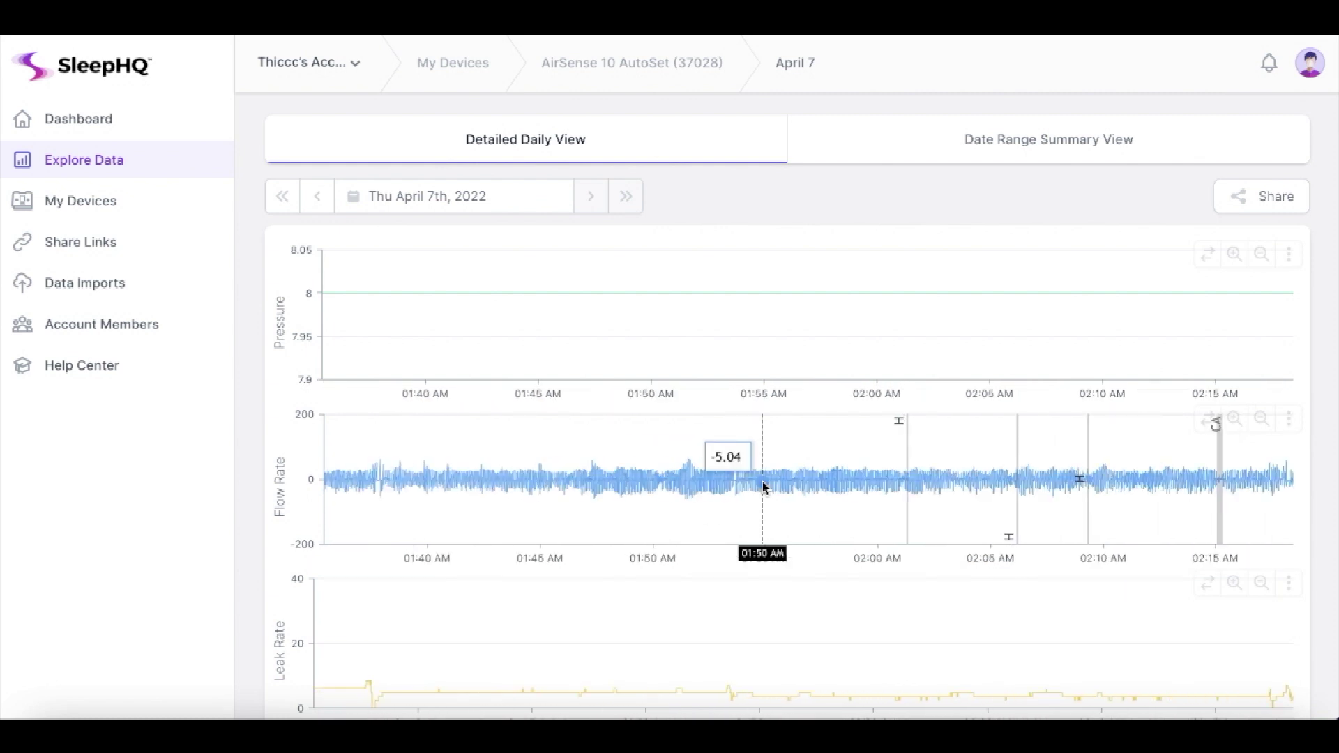
pyautogui.scroll(-5, 763, 487)
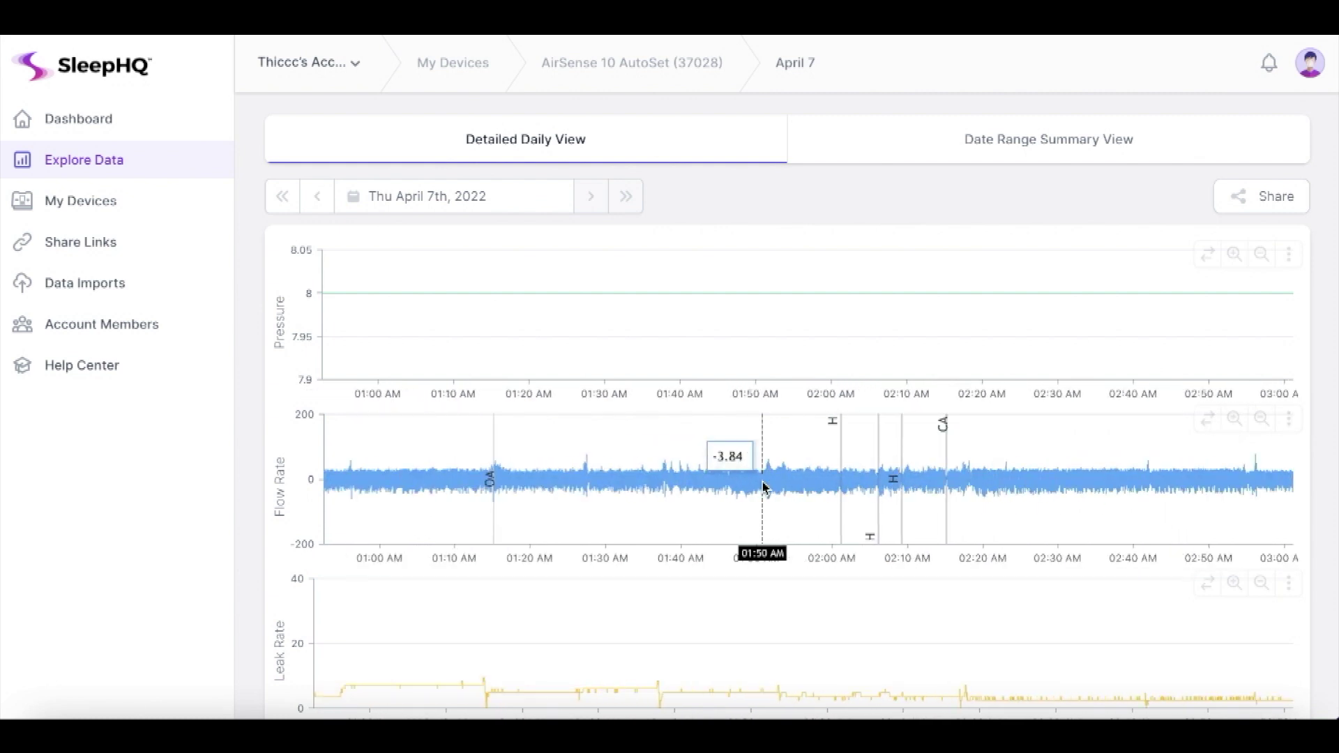
pyautogui.scroll(-5, 763, 486)
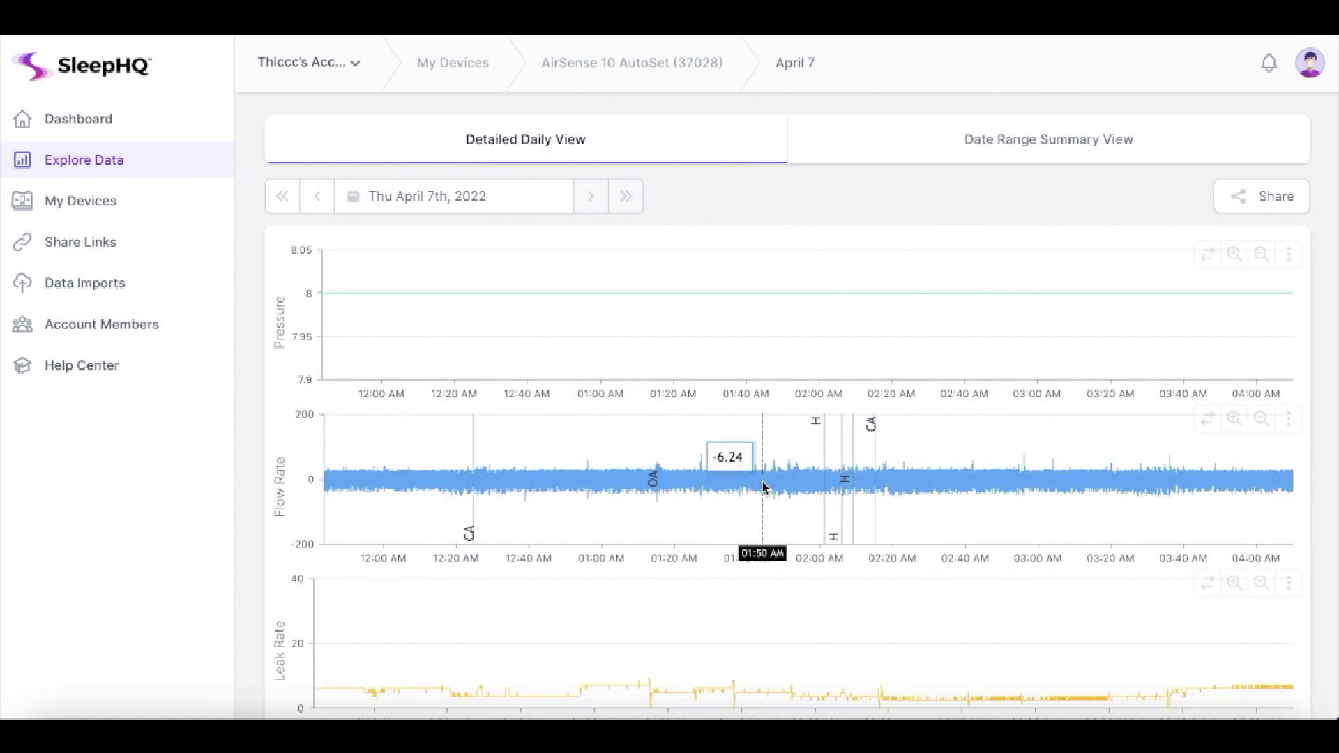